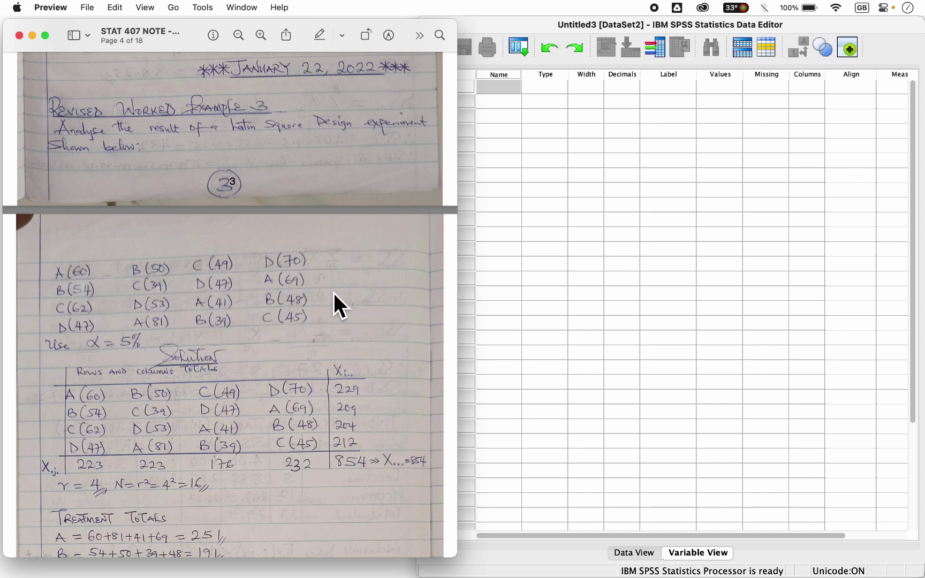
# Name the first variable 'result' in Variable View after a quick look at Data View
pyautogui.click(506, 87)
pyautogui.click(506, 87)
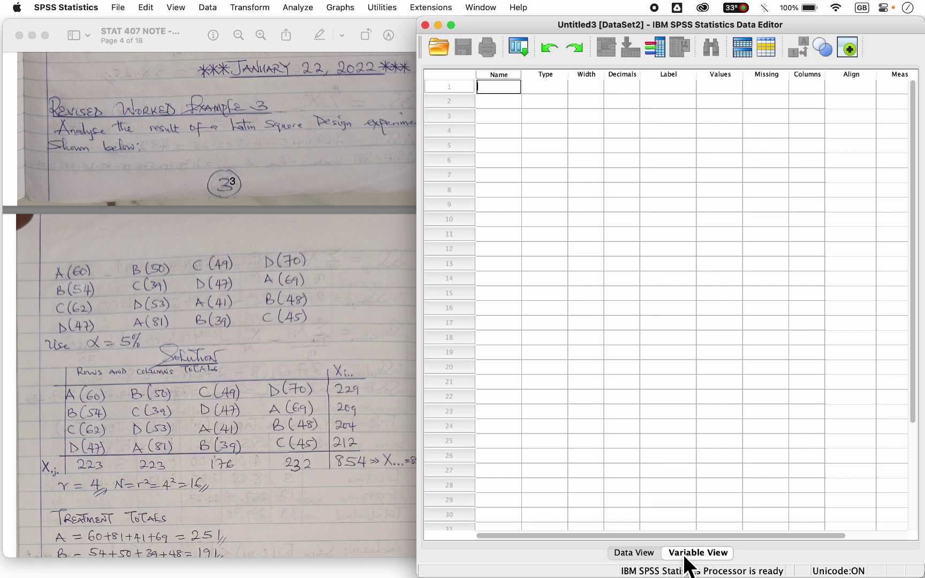
pyautogui.click(640, 557)
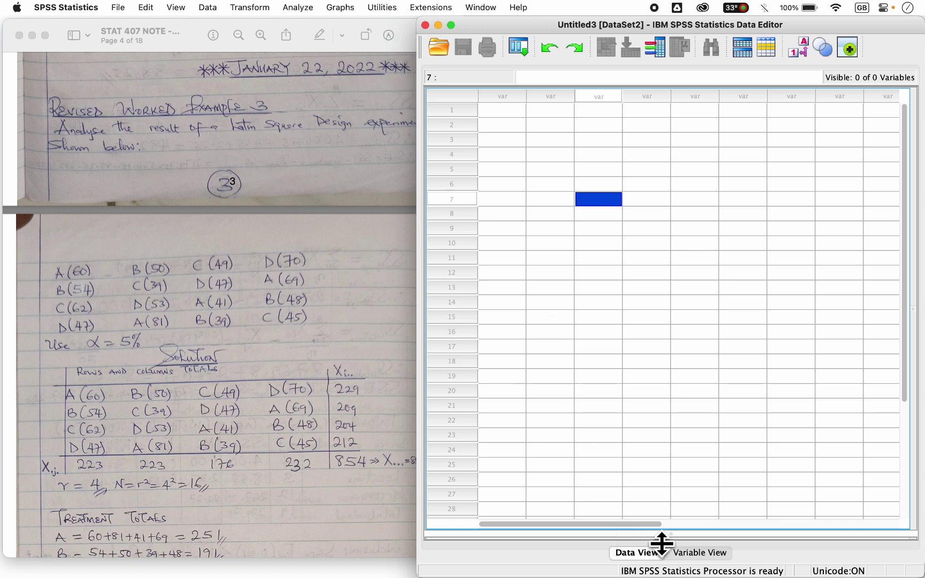
pyautogui.click(698, 557)
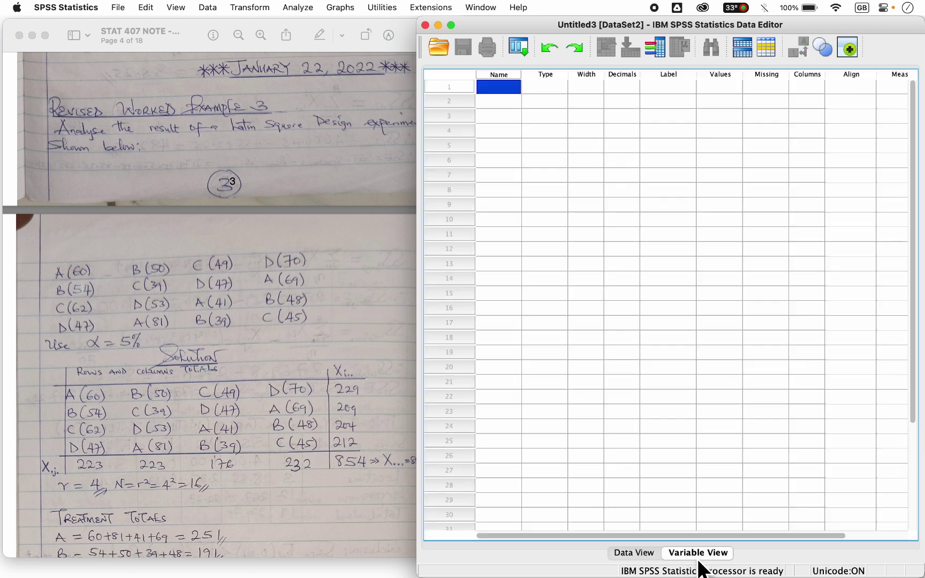
pyautogui.click(504, 87)
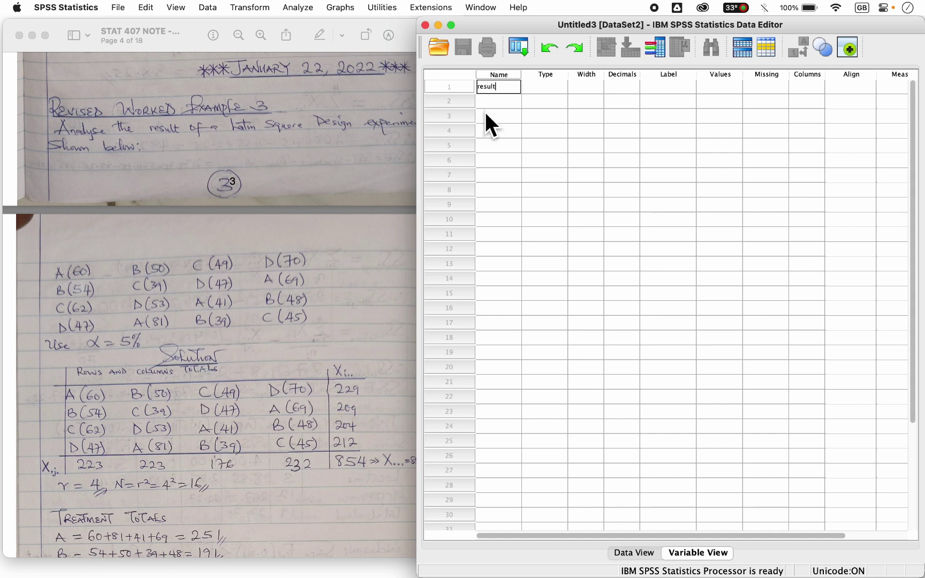
# Confirm result and add variables treatment, column and row, fixing typos along the way
pyautogui.press('Return')
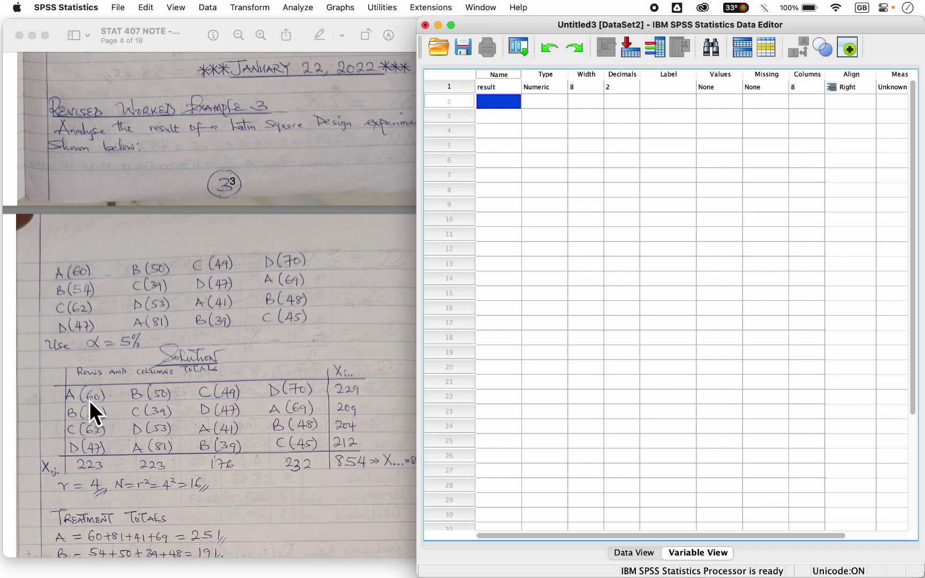
pyautogui.write('row')
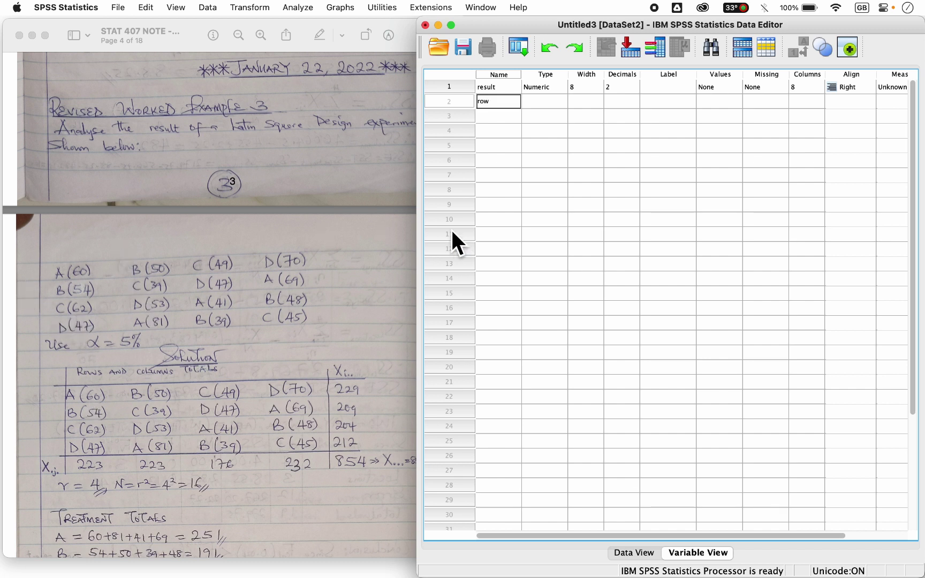
pyautogui.press('BackSpace')
pyautogui.press('BackSpace')
pyautogui.write('reatmet')
pyautogui.press('BackSpace')
pyautogui.write('nt')
pyautogui.press('Return')
pyautogui.write('co')
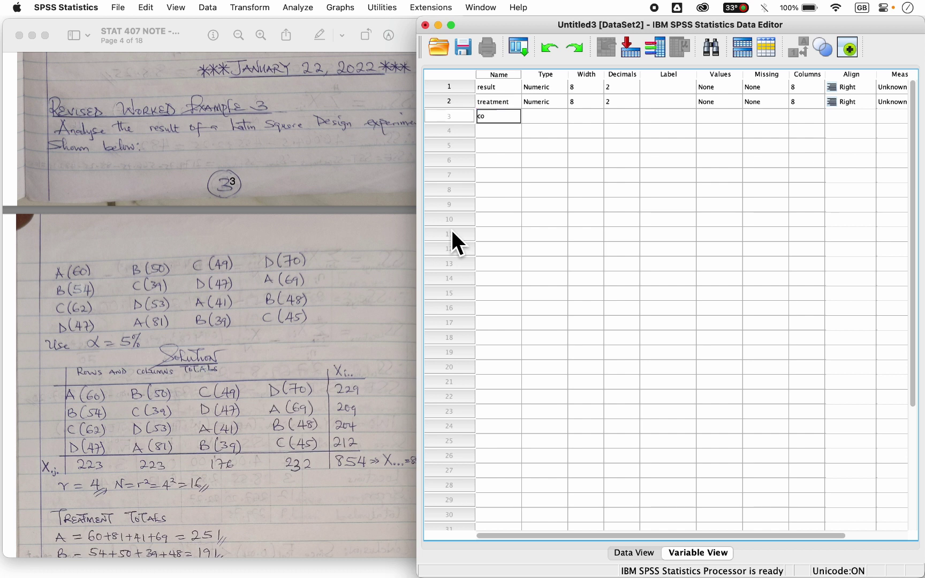
pyautogui.write('lumn')
pyautogui.press('Return')
pyautogui.write('row')
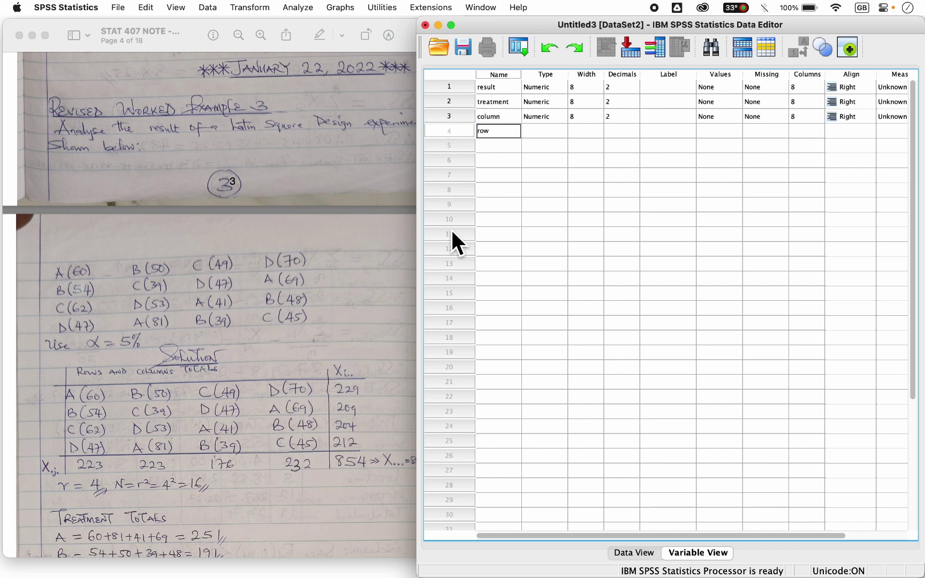
pyautogui.press('Return')
# Set the measurement level of treatment, column and row to Nominal
pyautogui.click(496, 104)
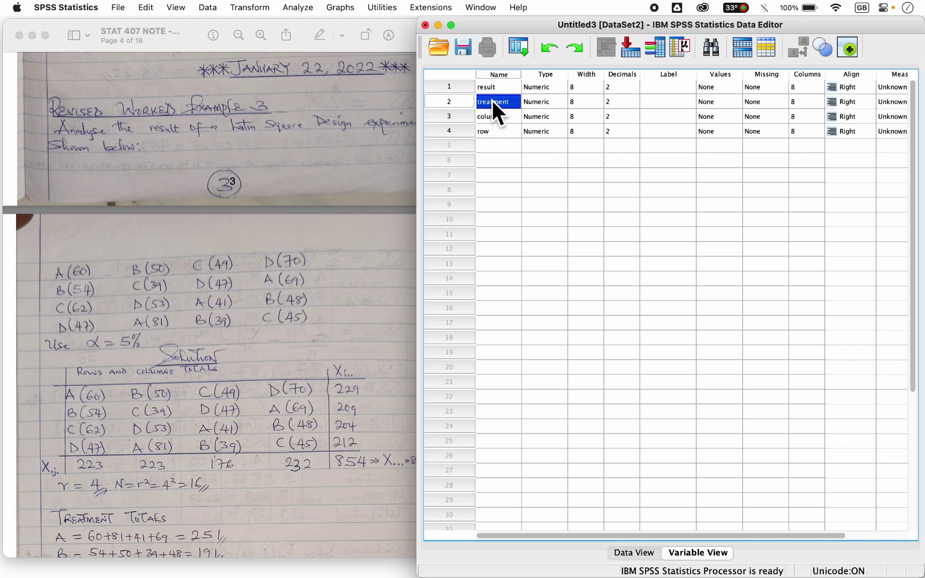
pyautogui.press('Tab')
pyautogui.press('Tab')
pyautogui.press('Tab')
pyautogui.press('Tab')
pyautogui.press('Tab')
pyautogui.press('Tab')
pyautogui.press('Tab')
pyautogui.press('Tab')
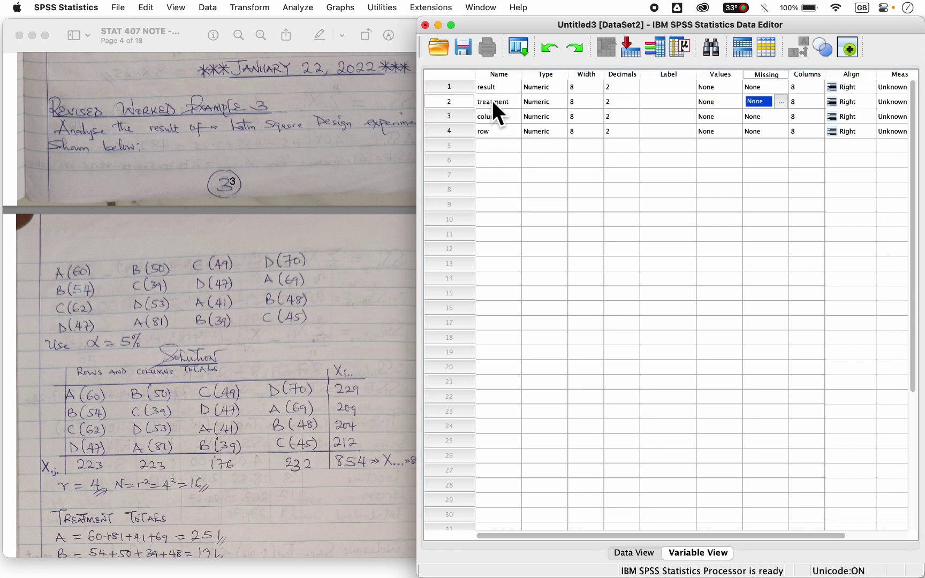
pyautogui.press('Tab')
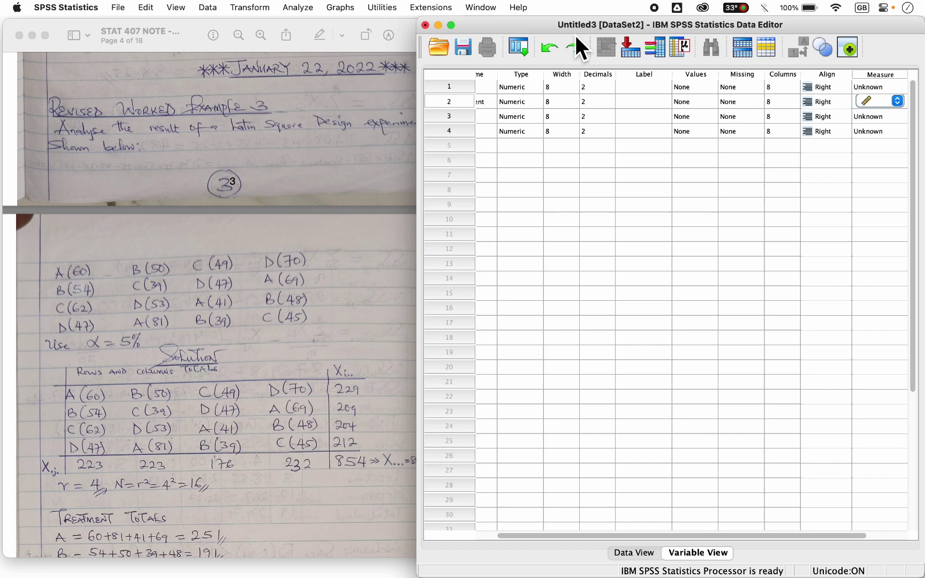
pyautogui.click(900, 108)
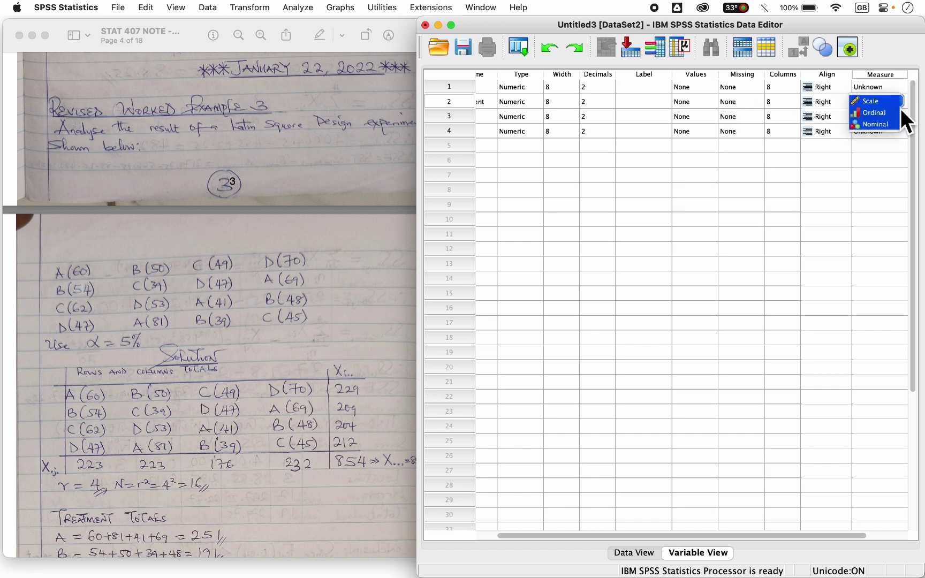
pyautogui.click(884, 127)
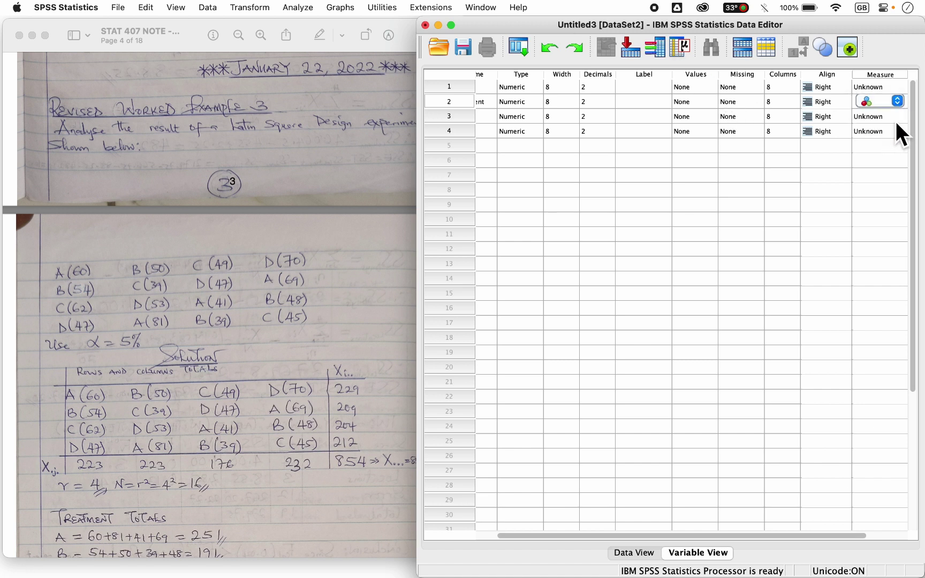
pyautogui.click(899, 117)
pyautogui.click(878, 139)
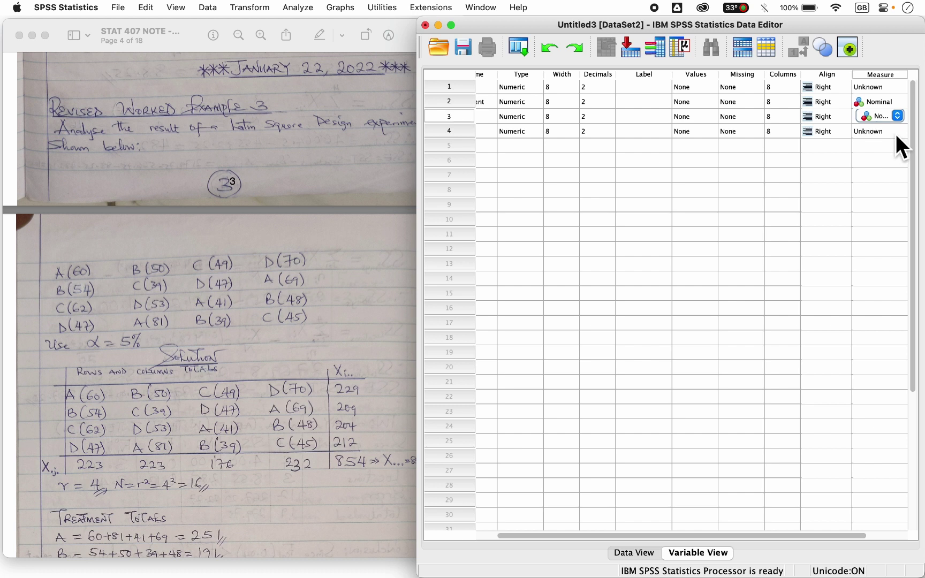
pyautogui.click(896, 136)
pyautogui.click(891, 155)
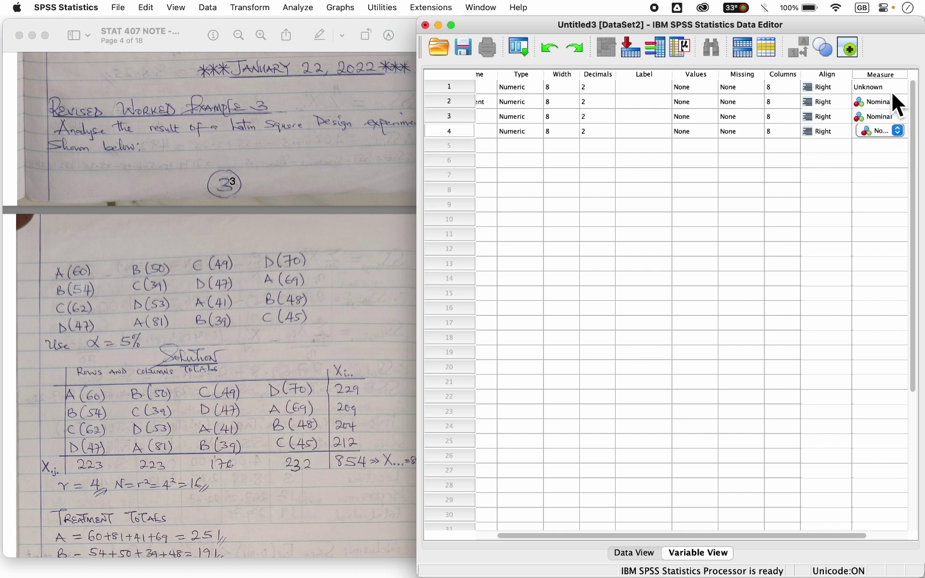
pyautogui.click(508, 102)
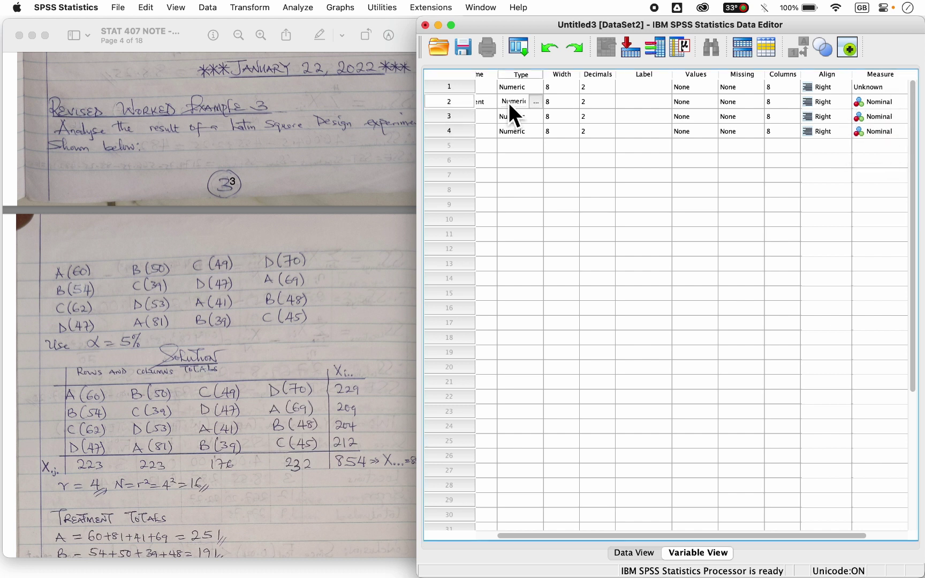
pyautogui.press('Left')
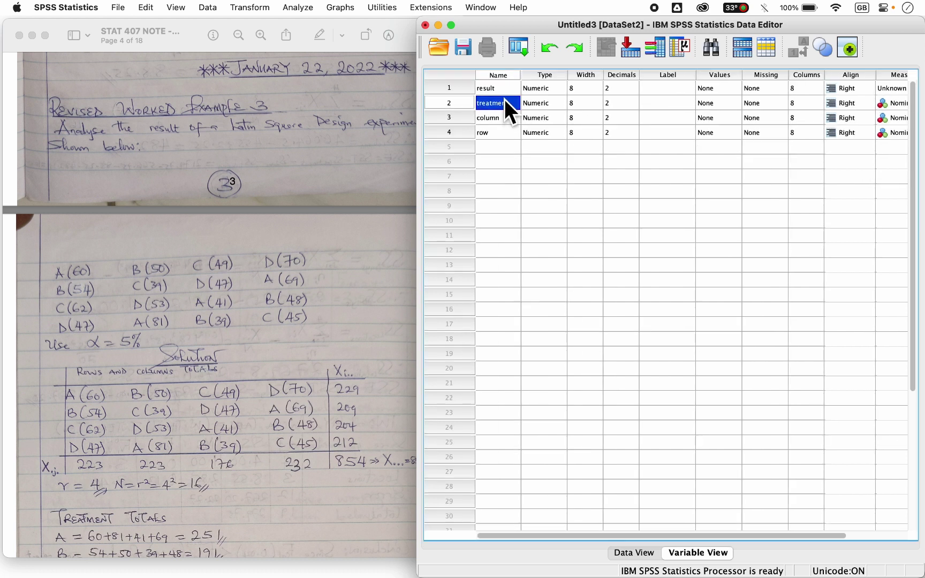
# Maximise the data editor and set result's measure to Scale
pyautogui.click(452, 27)
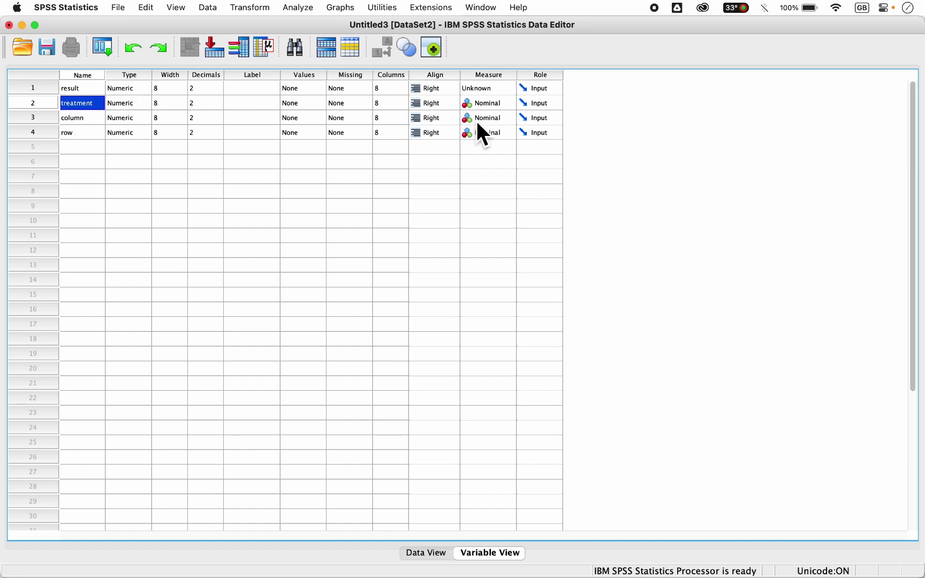
pyautogui.click(94, 91)
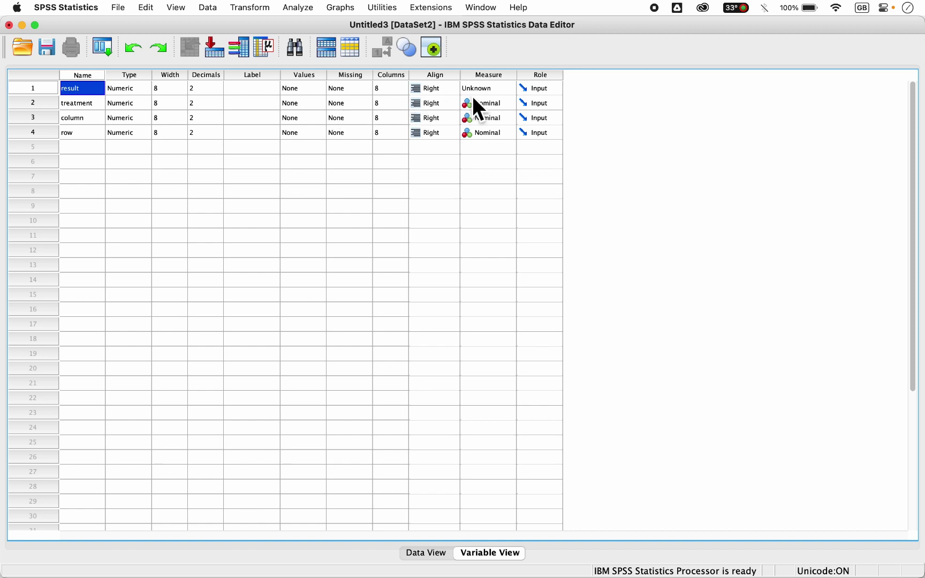
pyautogui.click(496, 89)
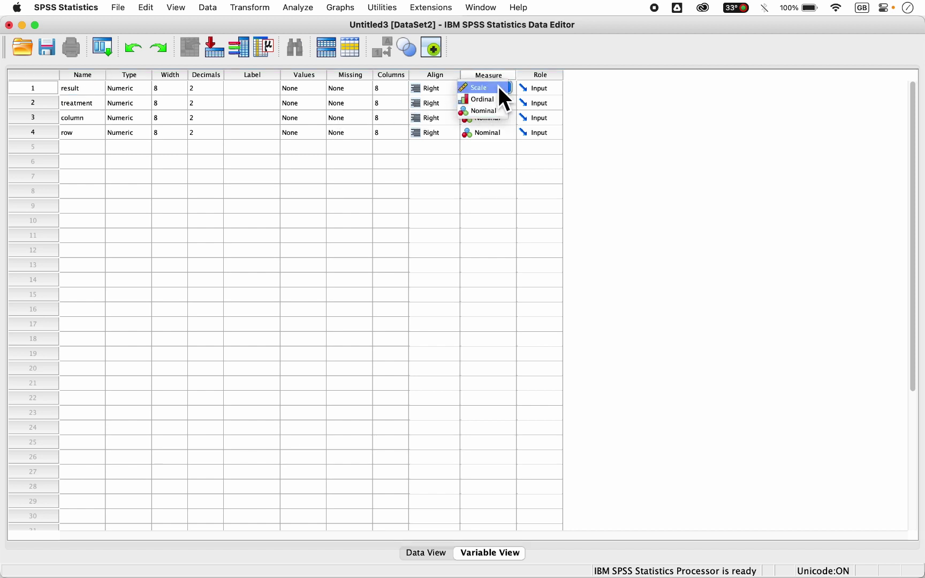
pyautogui.click(499, 88)
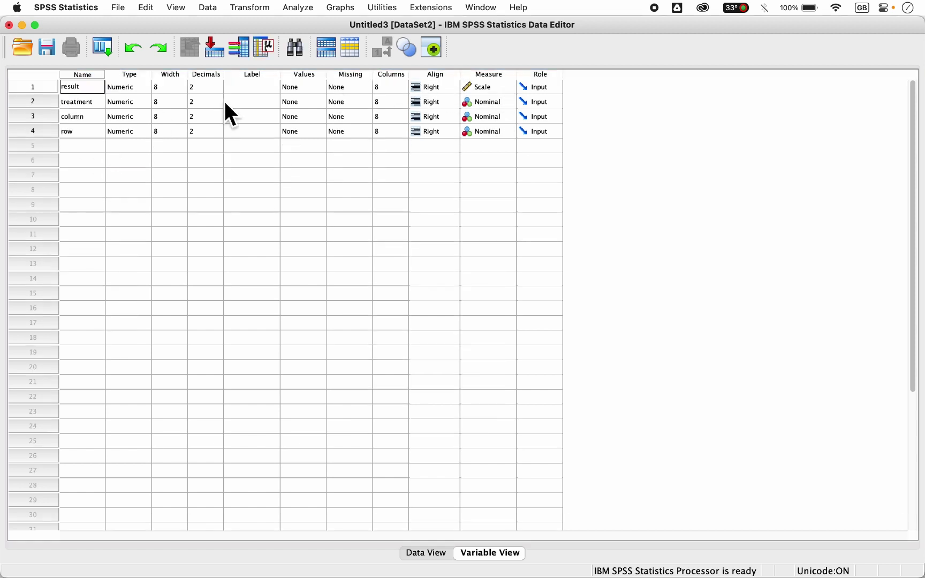
# Set decimals to 0 for result, treatment, column and row
pyautogui.click(220, 91)
pyautogui.click(218, 90)
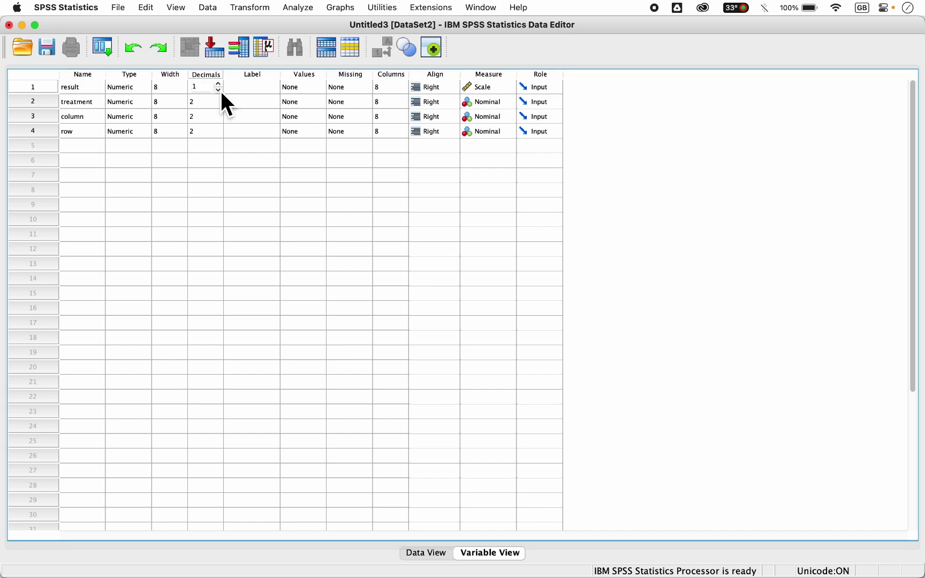
pyautogui.click(223, 106)
pyautogui.click(219, 105)
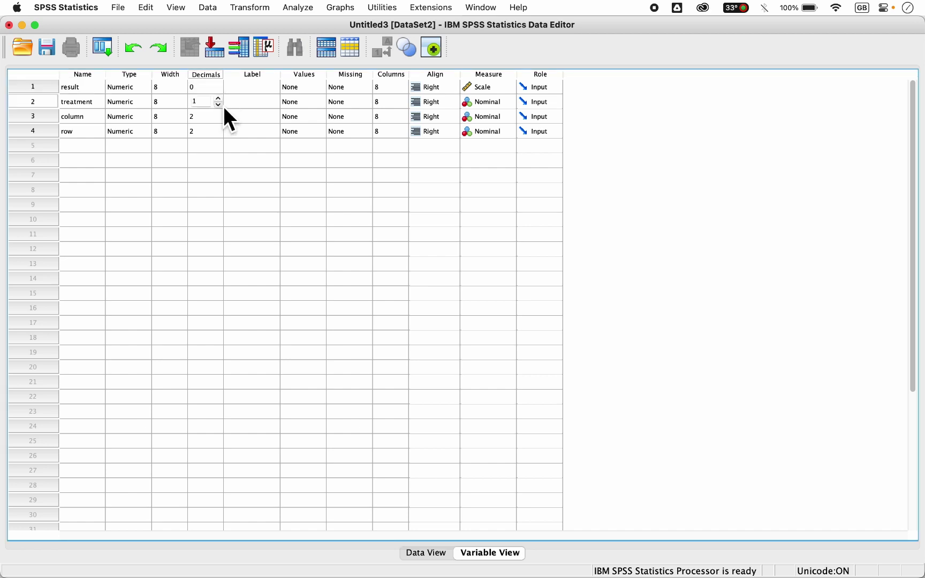
pyautogui.click(219, 120)
pyautogui.click(218, 119)
pyautogui.click(219, 119)
pyautogui.click(221, 134)
pyautogui.click(219, 134)
pyautogui.click(219, 134)
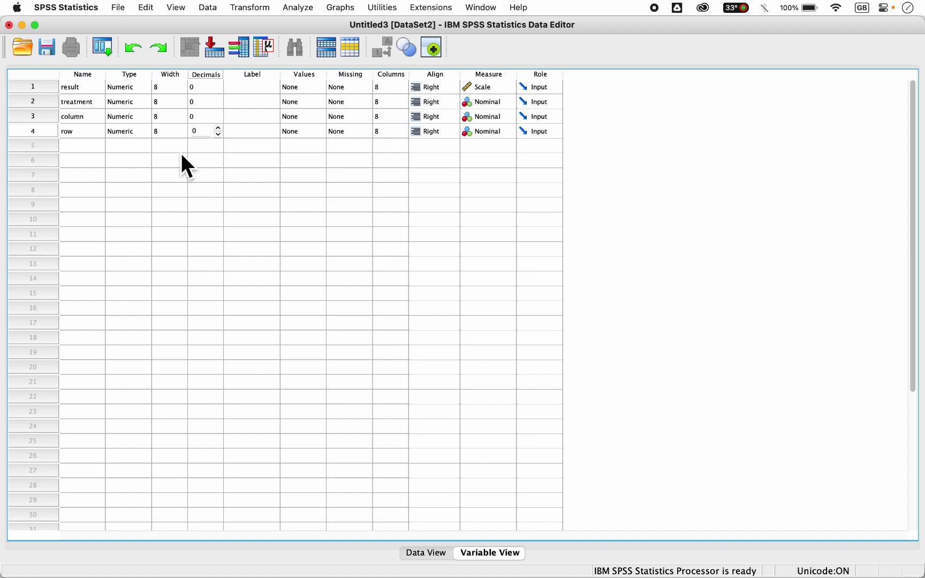
pyautogui.click(83, 149)
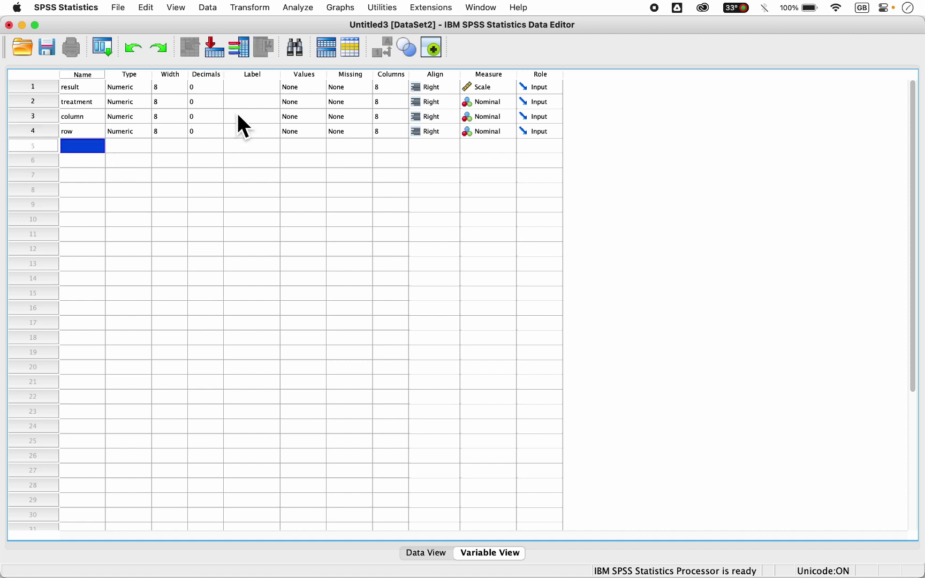
# Enter labels result, treatment, column and row in the Label column of rows 1–4
pyautogui.click(260, 89)
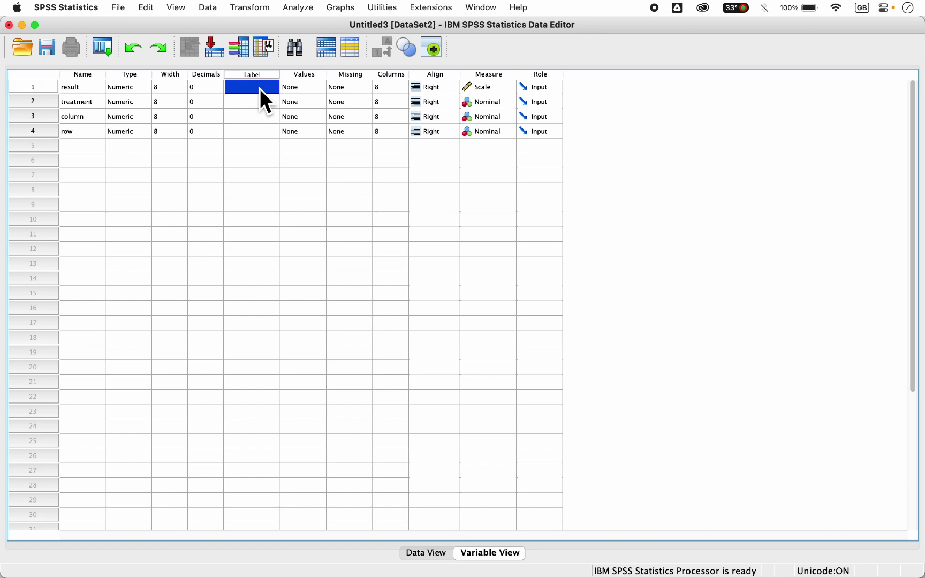
pyautogui.write('result')
pyautogui.press('Return')
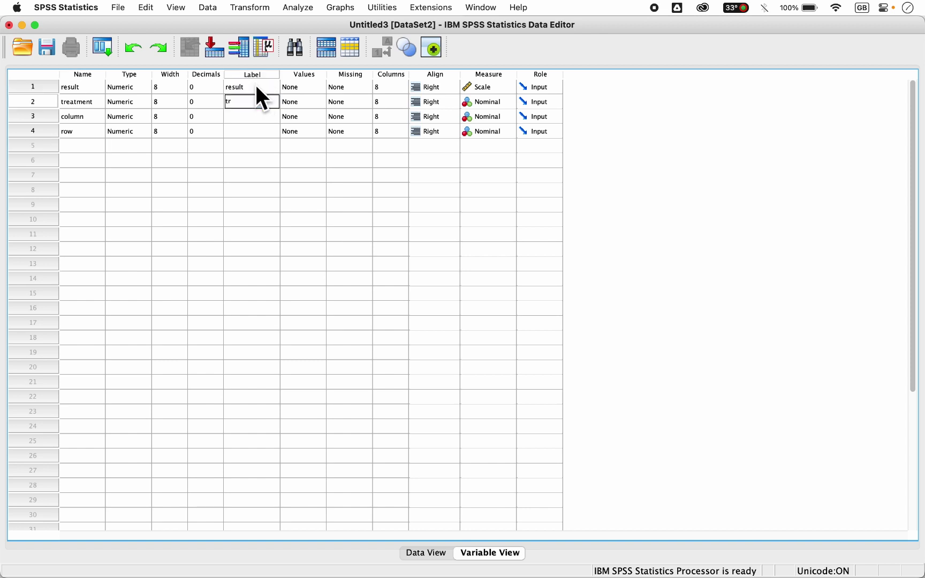
pyautogui.write('treatment')
pyautogui.press('Return')
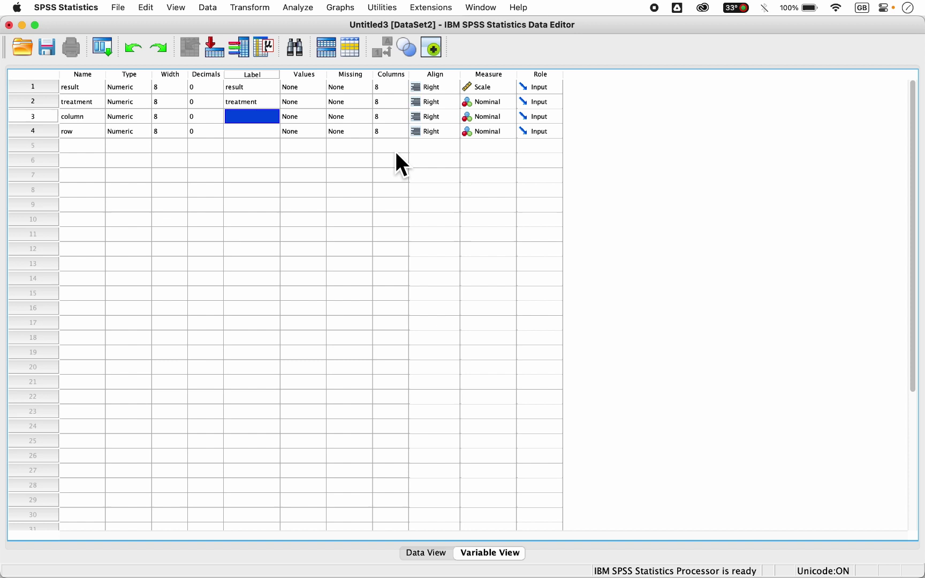
pyautogui.write('colum')
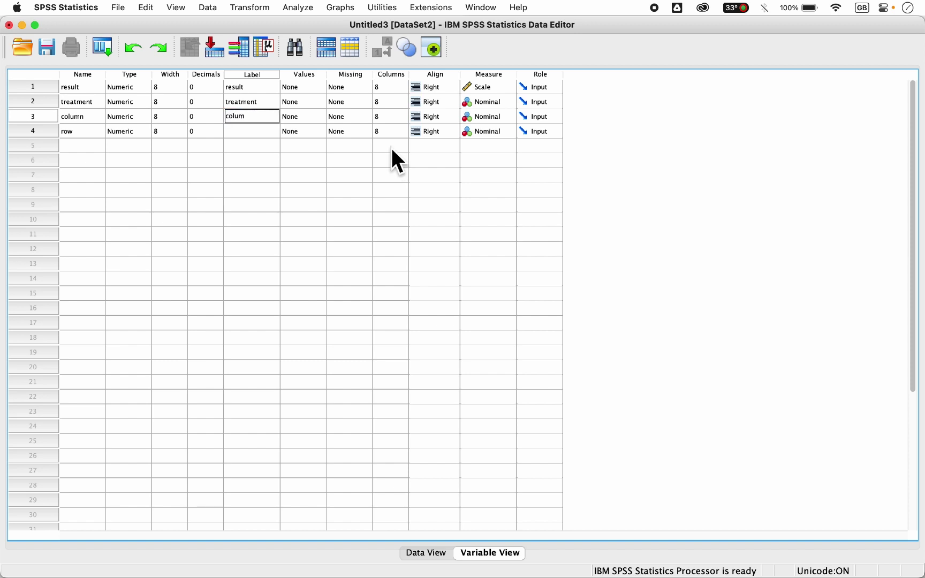
pyautogui.write('n')
pyautogui.press('Return')
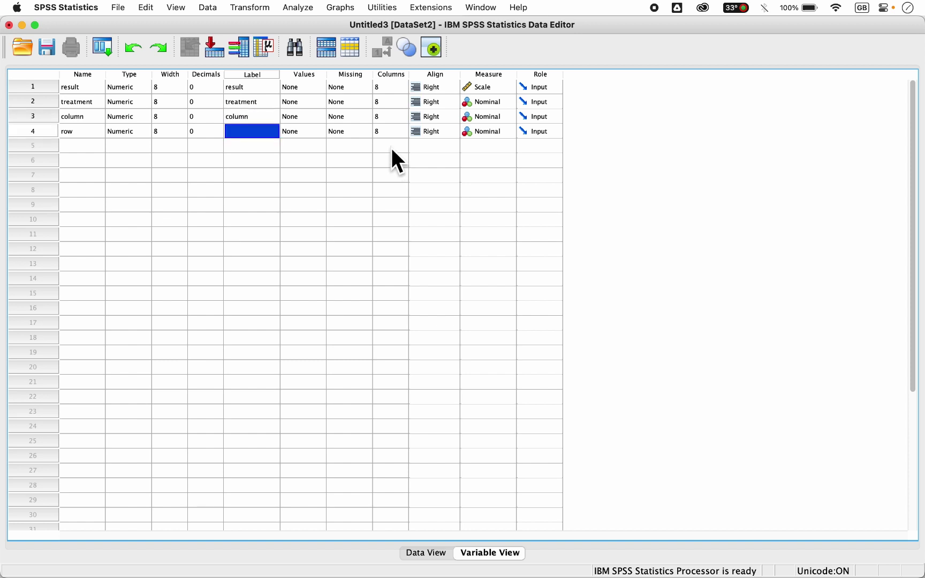
pyautogui.write('row')
pyautogui.press('Return')
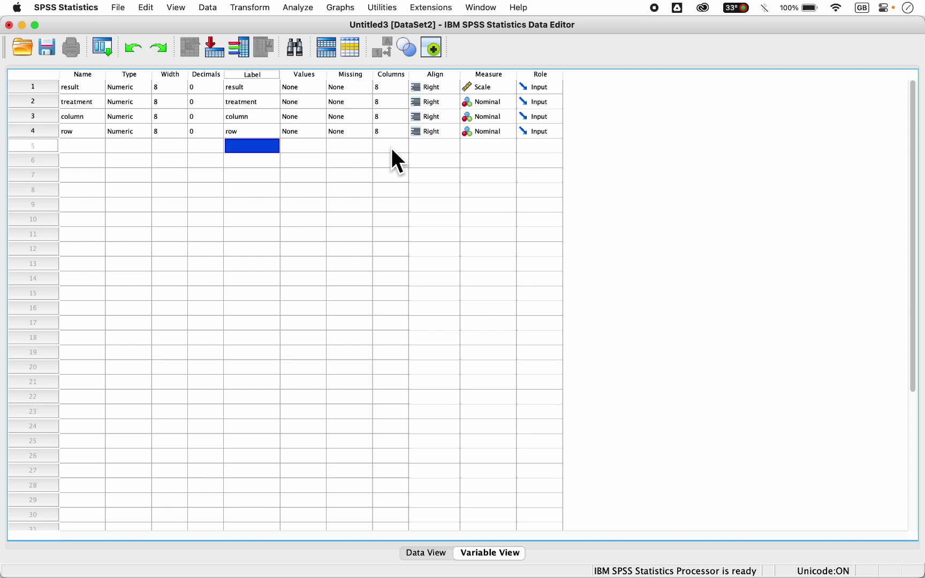
# Switch to Data View, halve the editor window, and bring Preview's handwritten notes forward
pyautogui.click(426, 557)
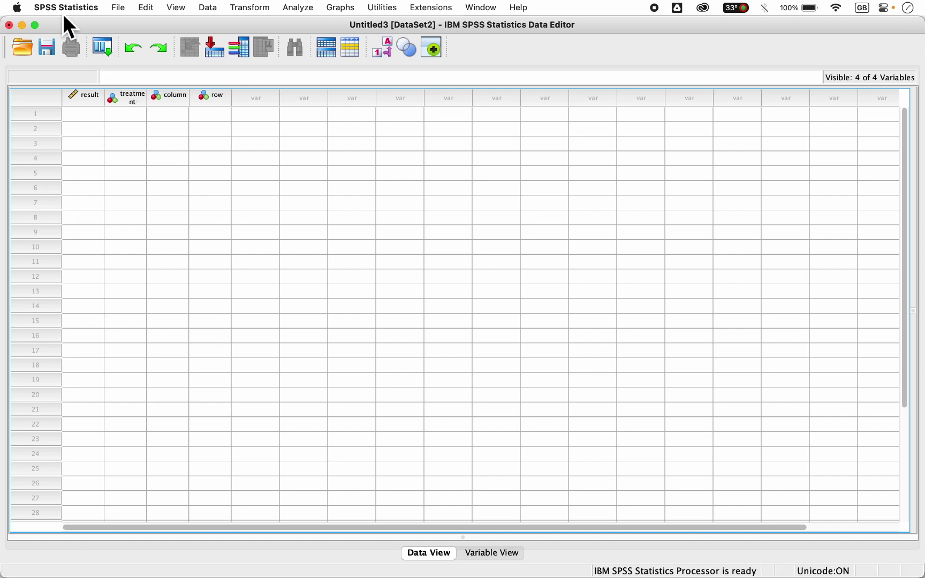
pyautogui.click(37, 25)
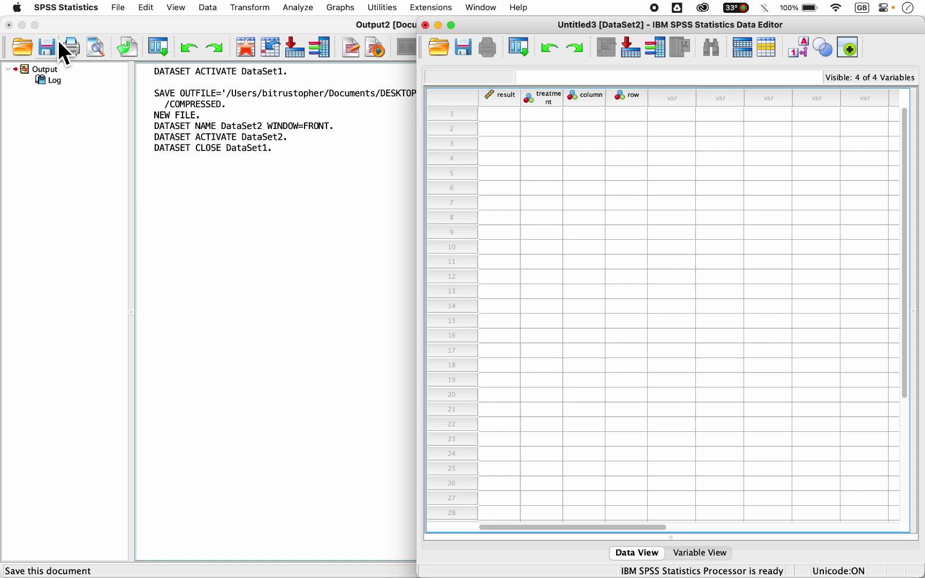
pyautogui.press('super+Tab')
pyautogui.press('super+Tab')
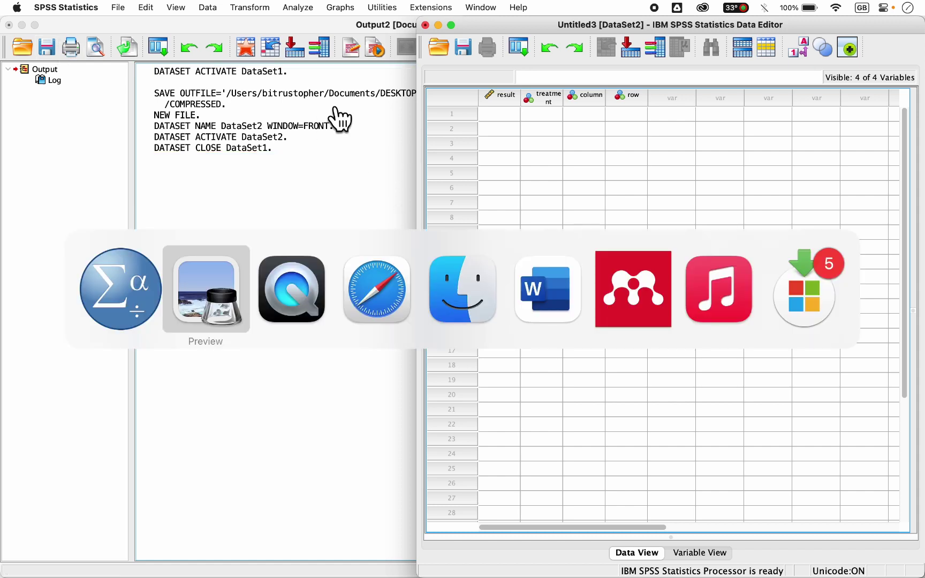
pyautogui.press('super+shift+Tab')
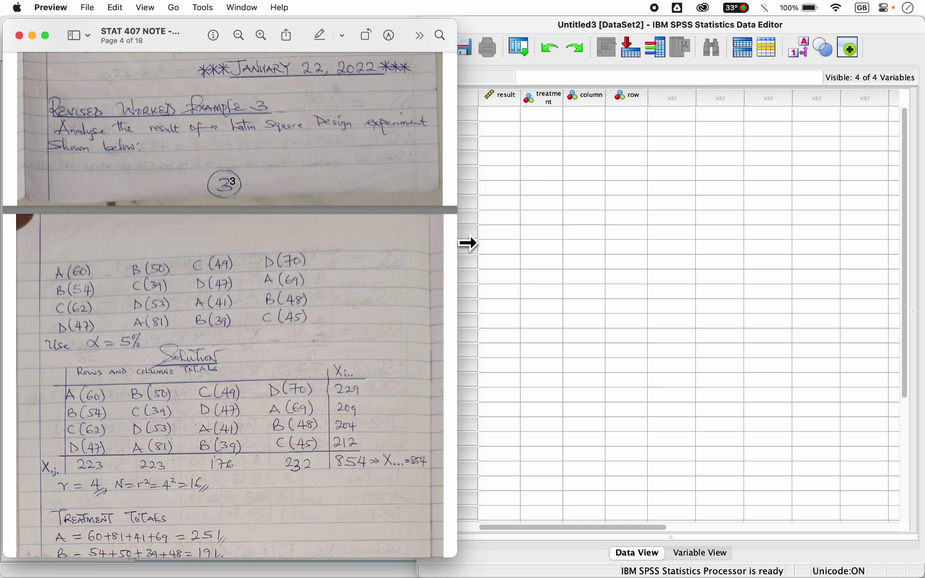
# Bring the SPSS data editor forward and start editing the first result cell
pyautogui.click(507, 114)
pyautogui.doubleClick(507, 114)
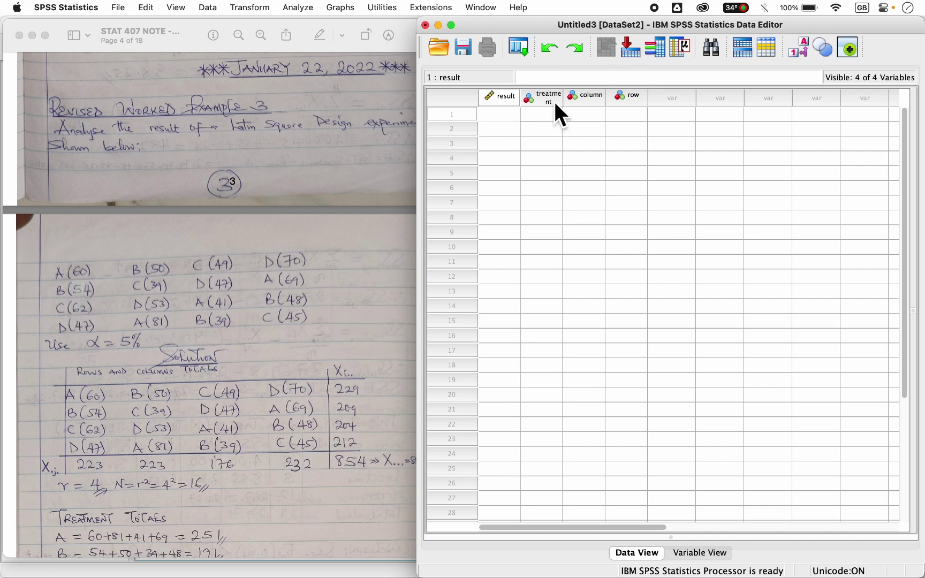
# In treatment's value labels, add 1 = Treatment A and 2 = Treatment B
pyautogui.click(699, 552)
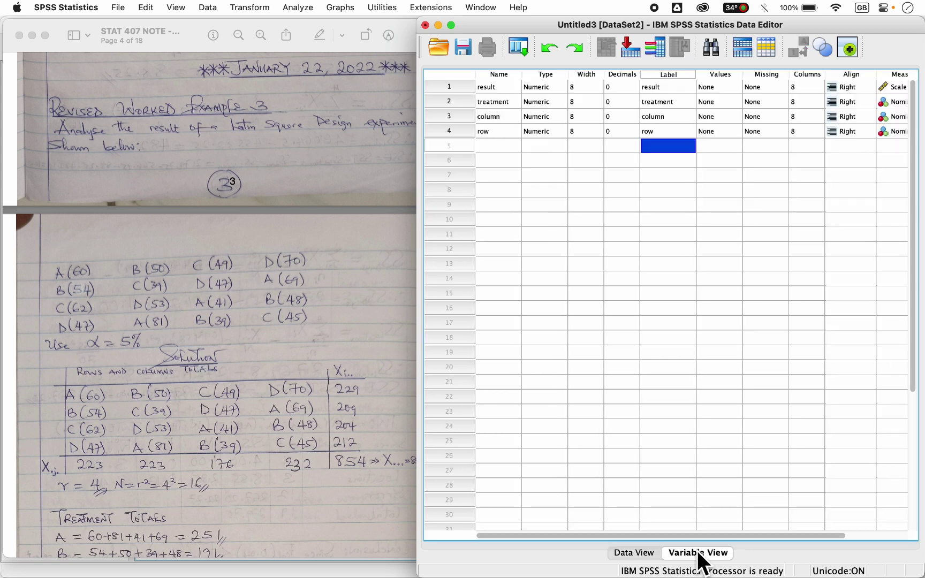
pyautogui.click(738, 102)
pyautogui.click(739, 101)
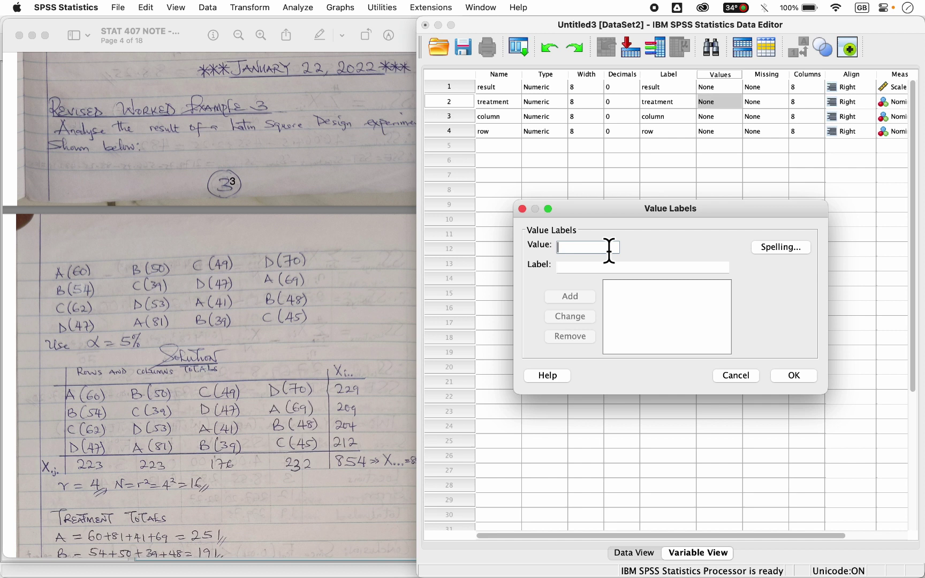
pyautogui.write('1')
pyautogui.press('Tab')
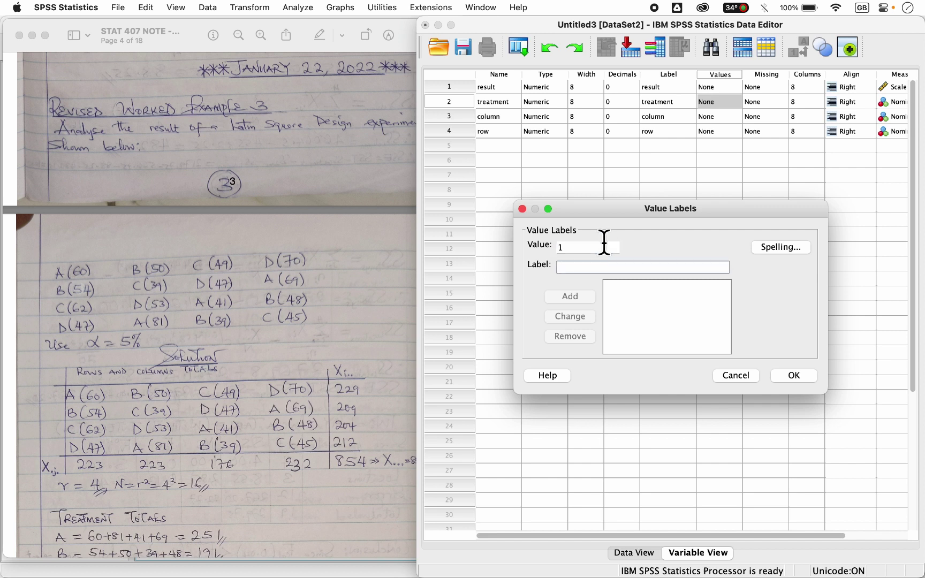
pyautogui.write('Treatment')
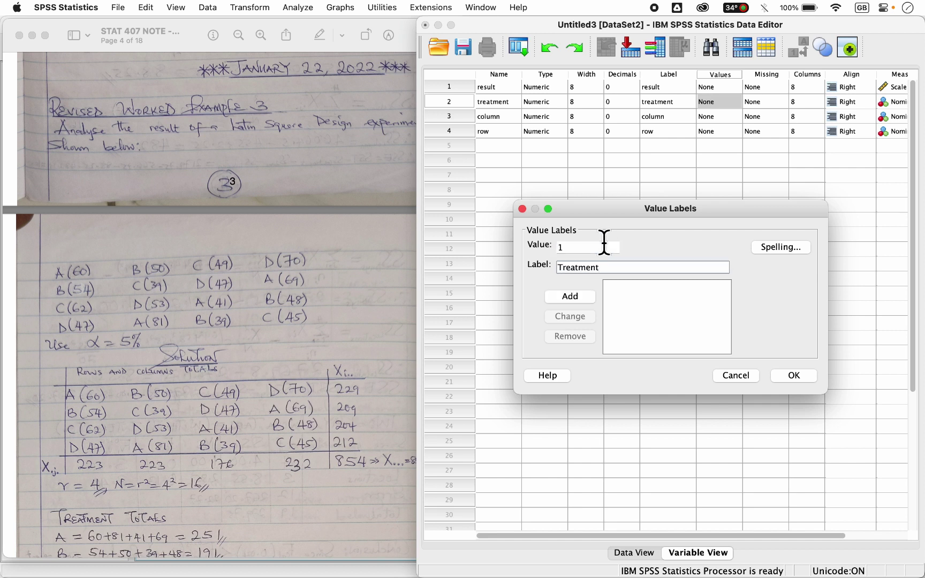
pyautogui.write(' A')
pyautogui.press('Return')
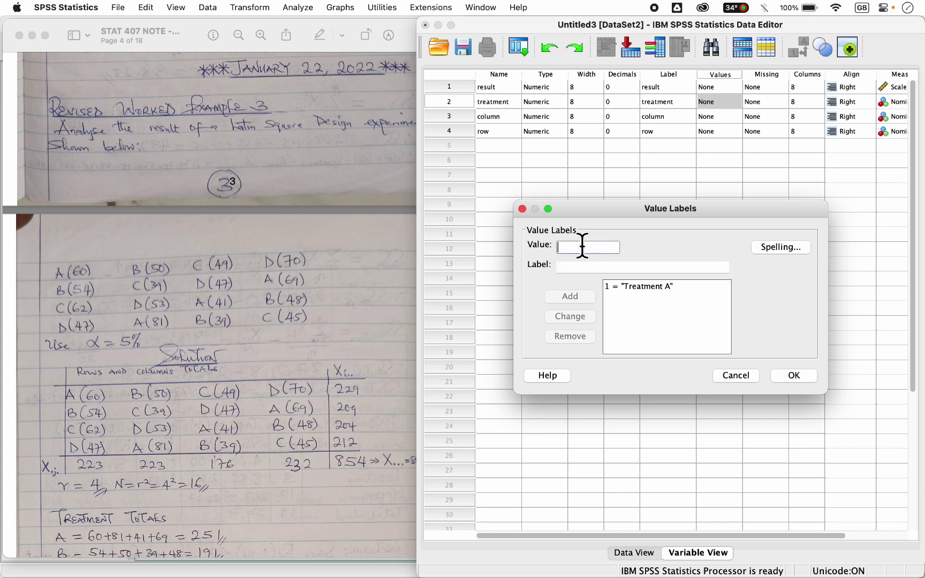
pyautogui.write('2')
pyautogui.press('Tab')
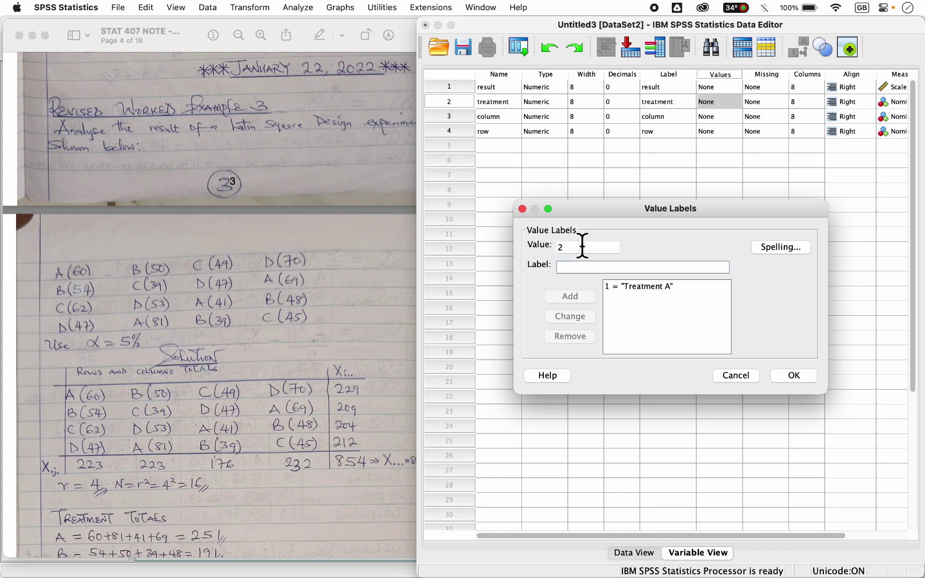
pyautogui.write('Treatment')
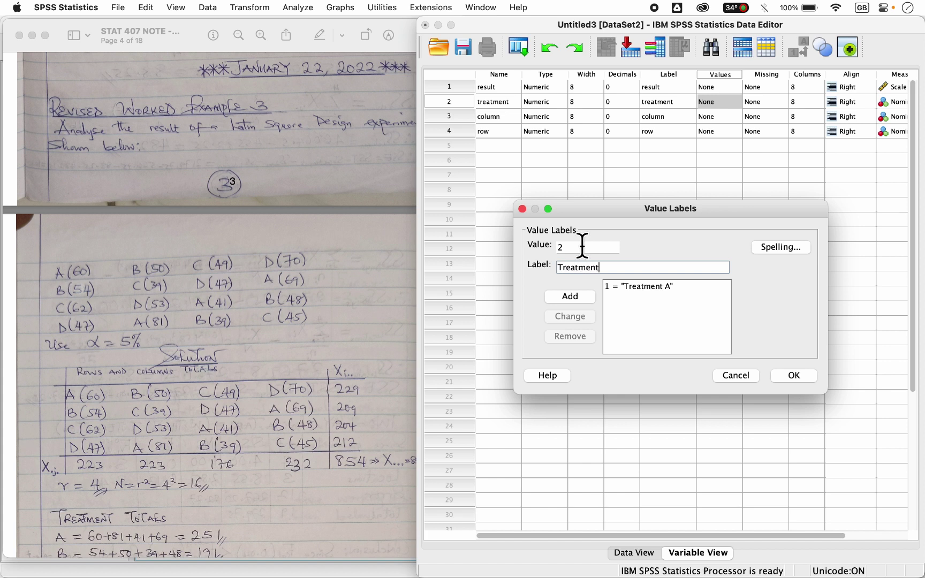
pyautogui.write(' B')
pyautogui.click(573, 294)
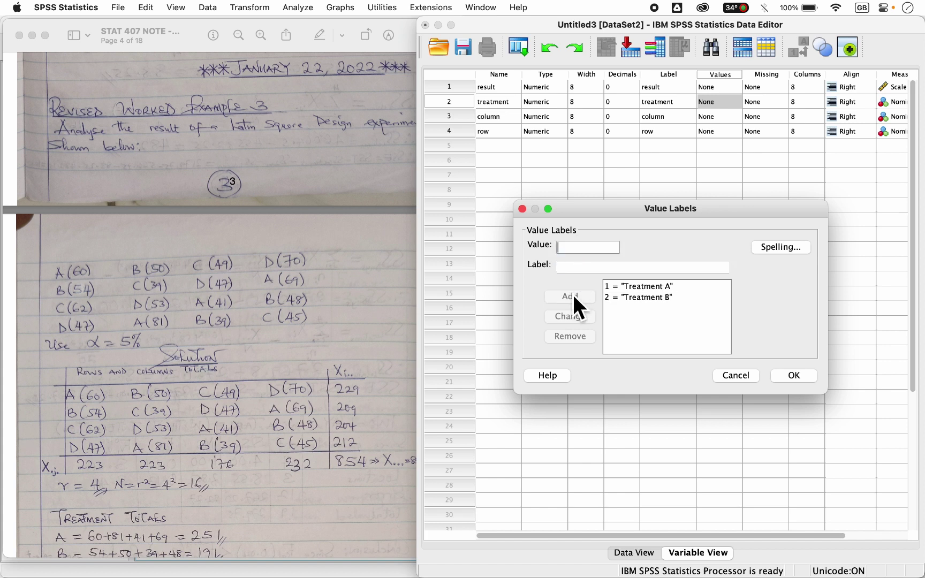
# Add 3 = Treatment C and 4 = Treatment D, then confirm the treatment value labels
pyautogui.click(586, 245)
pyautogui.write('3')
pyautogui.press('Tab')
pyautogui.write('T')
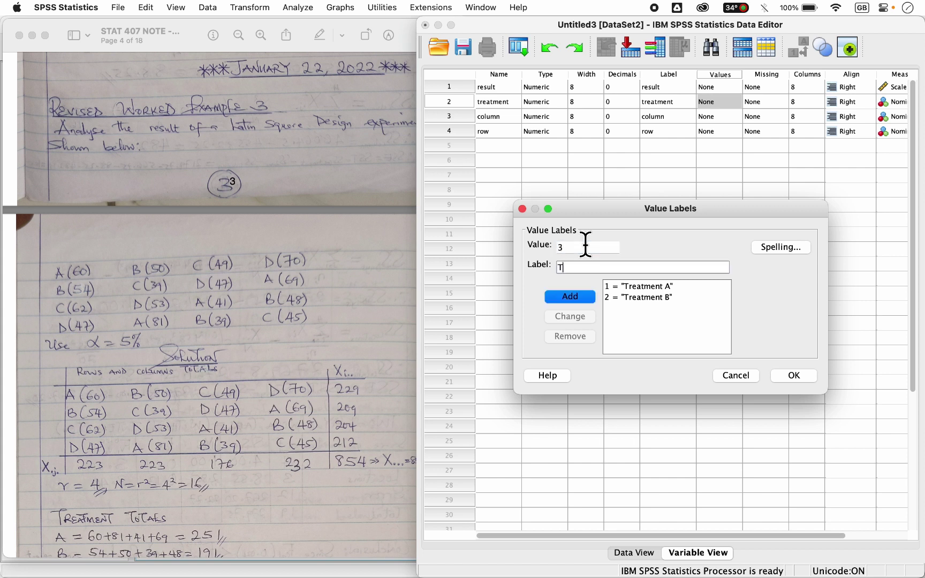
pyautogui.write('reatment C')
pyautogui.press('Return')
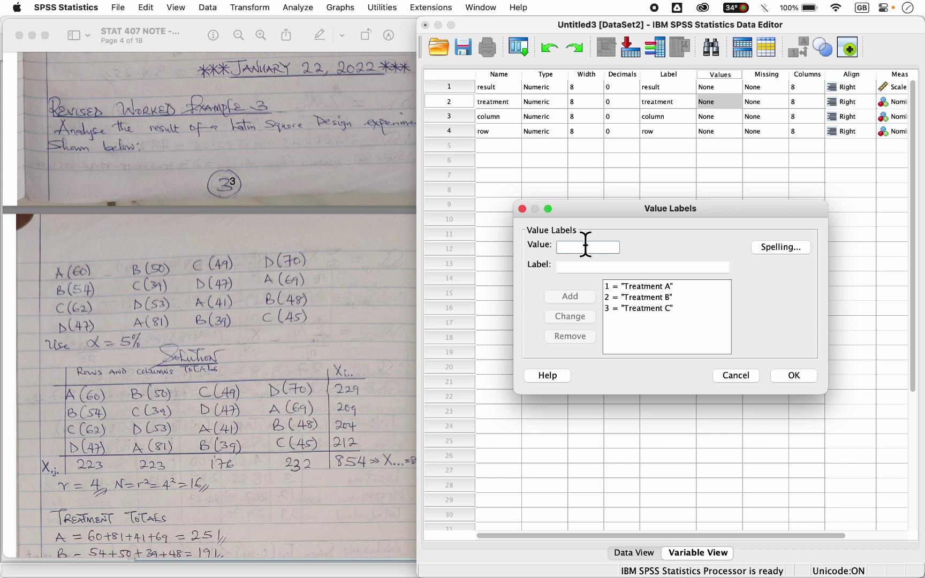
pyautogui.write('4')
pyautogui.press('Tab')
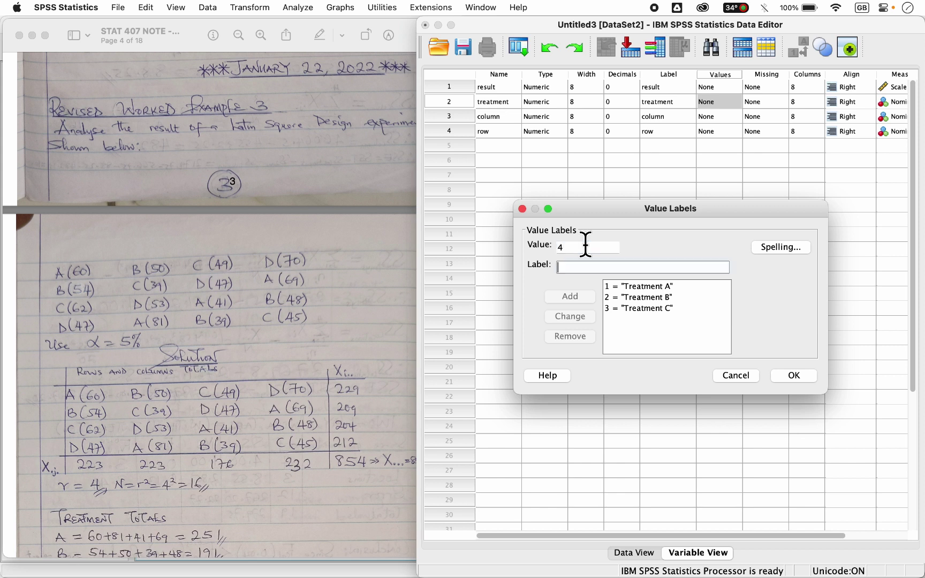
pyautogui.write('Treatment')
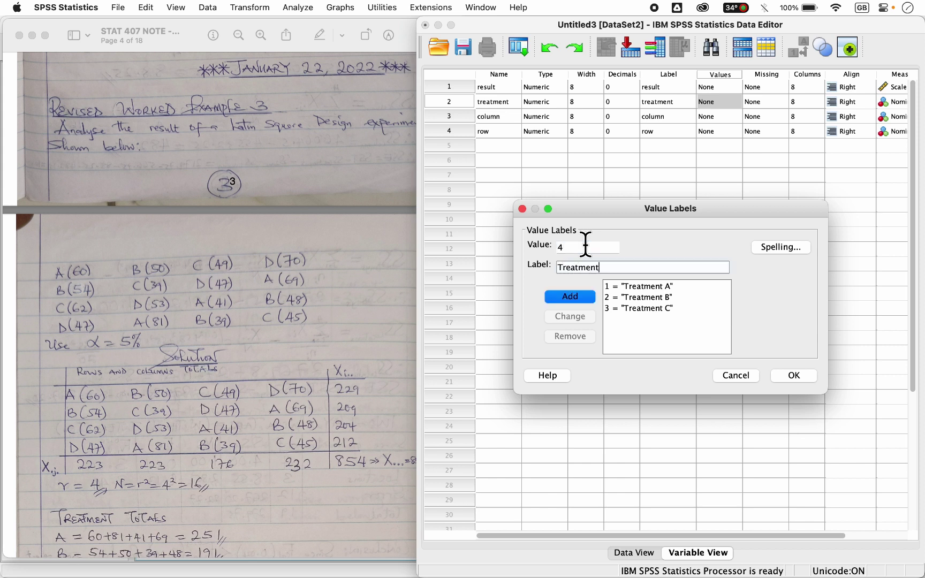
pyautogui.write(' D')
pyautogui.press('Return')
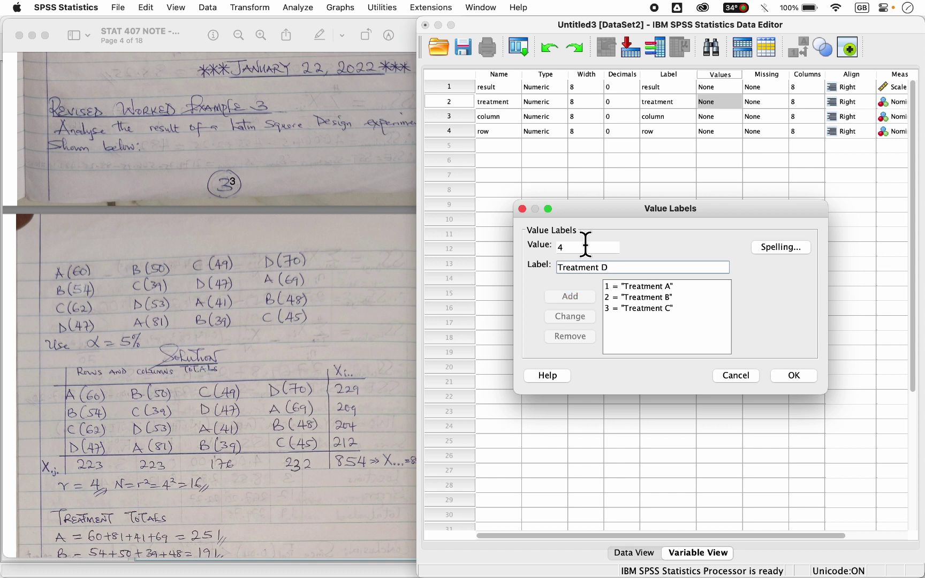
pyautogui.click(787, 375)
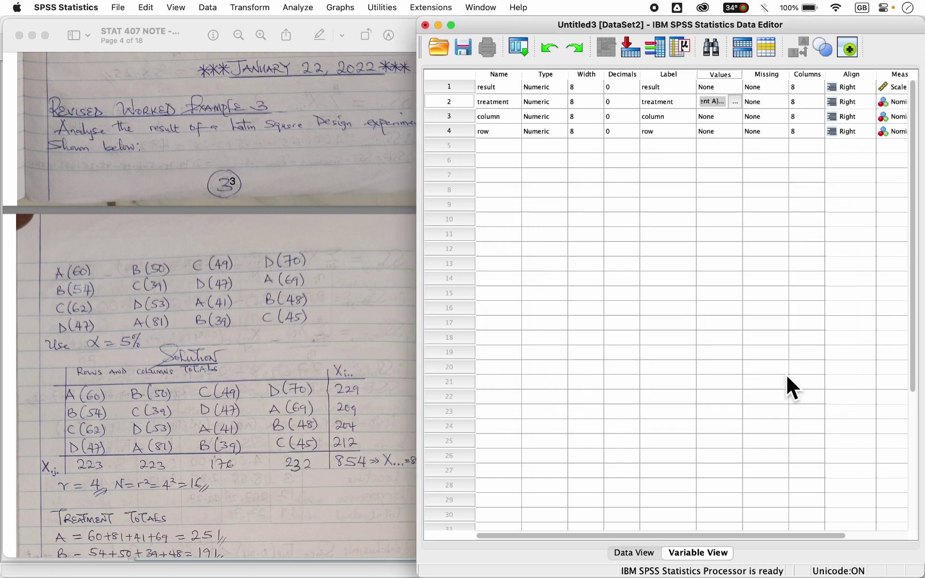
# In column's value labels, add 1 = Column 1 and 2 = Column 2
pyautogui.click(510, 150)
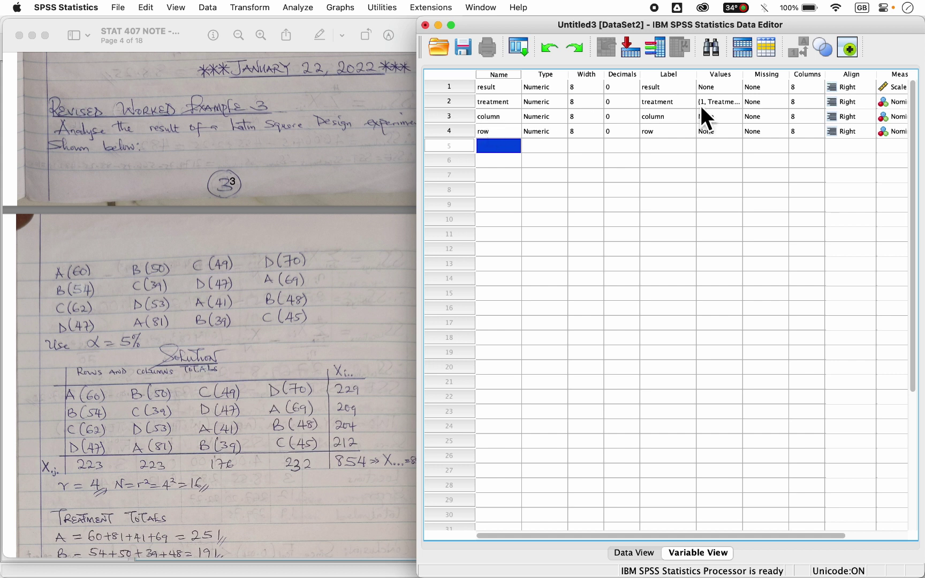
pyautogui.click(730, 118)
pyautogui.click(735, 116)
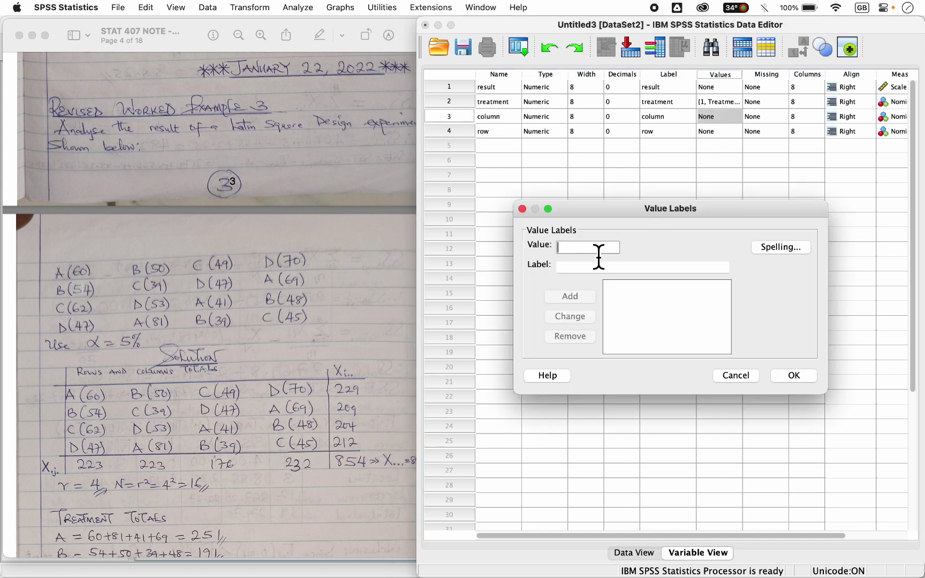
pyautogui.write('1')
pyautogui.press('Tab')
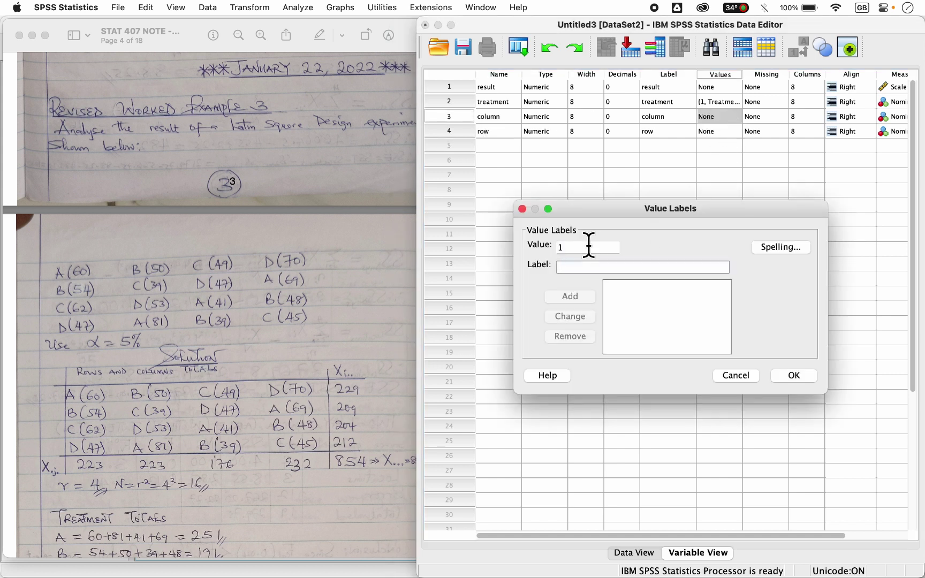
pyautogui.write('Column 1')
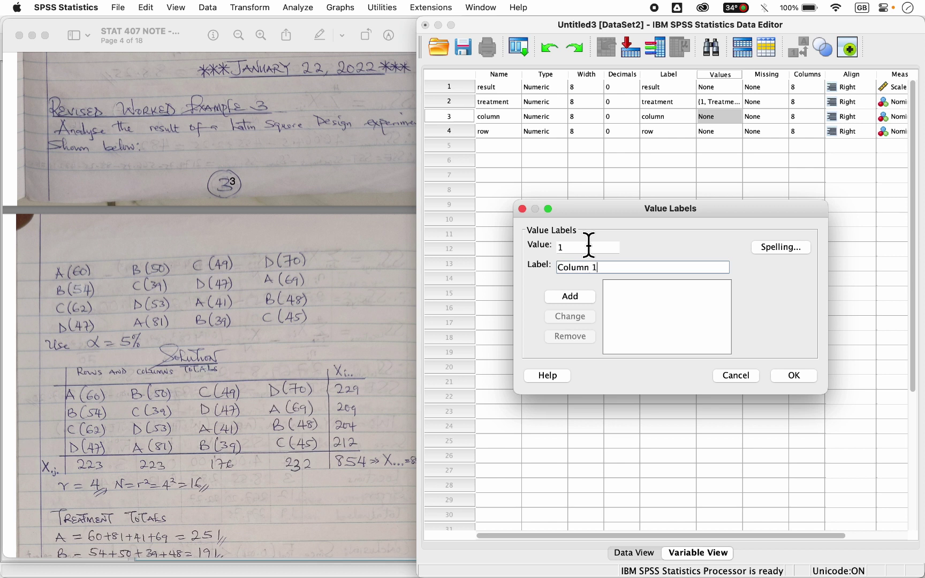
pyautogui.press('Return')
pyautogui.write('2')
pyautogui.press('Tab')
pyautogui.write('Column 2')
pyautogui.click(580, 299)
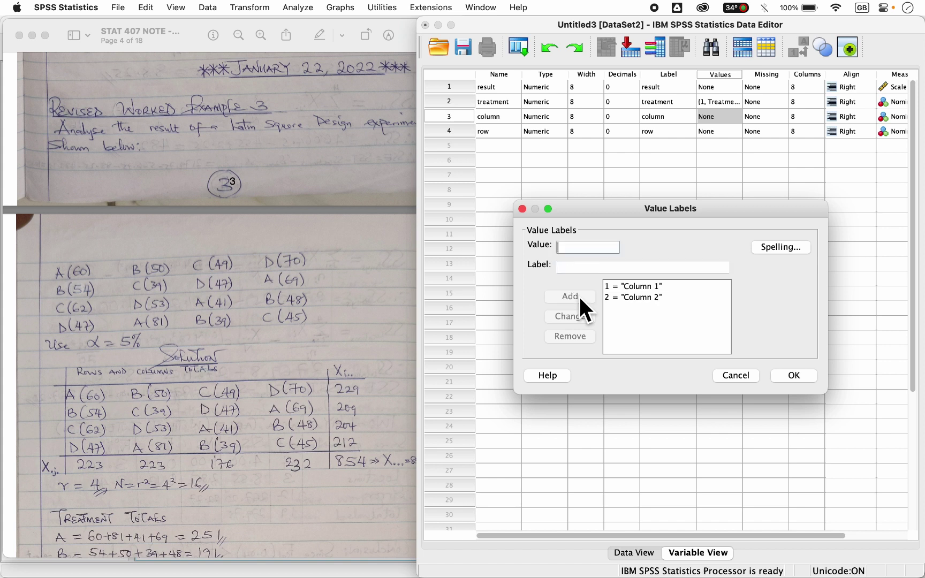
# Add 3 = Column 3 and 4 = Column 4, then confirm the column value labels
pyautogui.write('3')
pyautogui.press('Tab')
pyautogui.write('C')
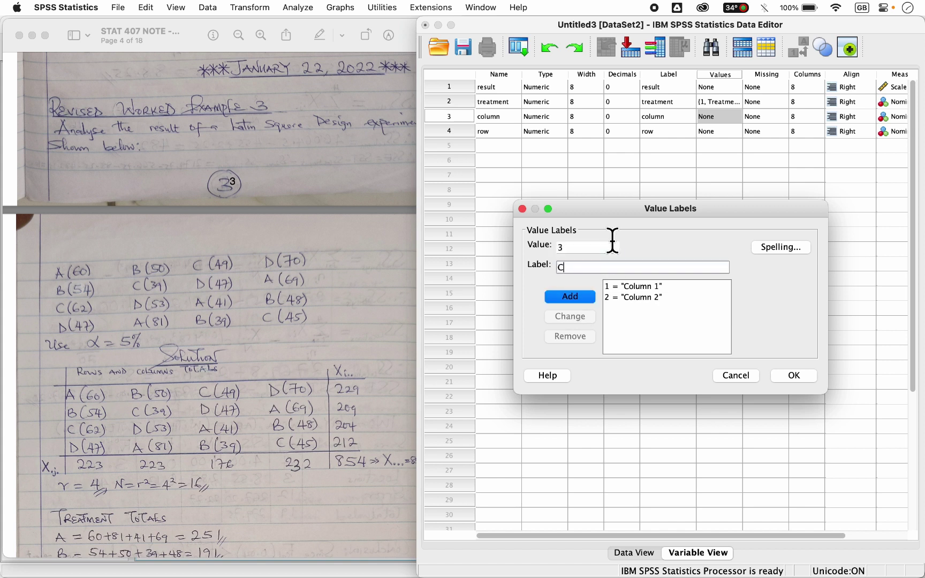
pyautogui.write('olumn 3')
pyautogui.press('Tab')
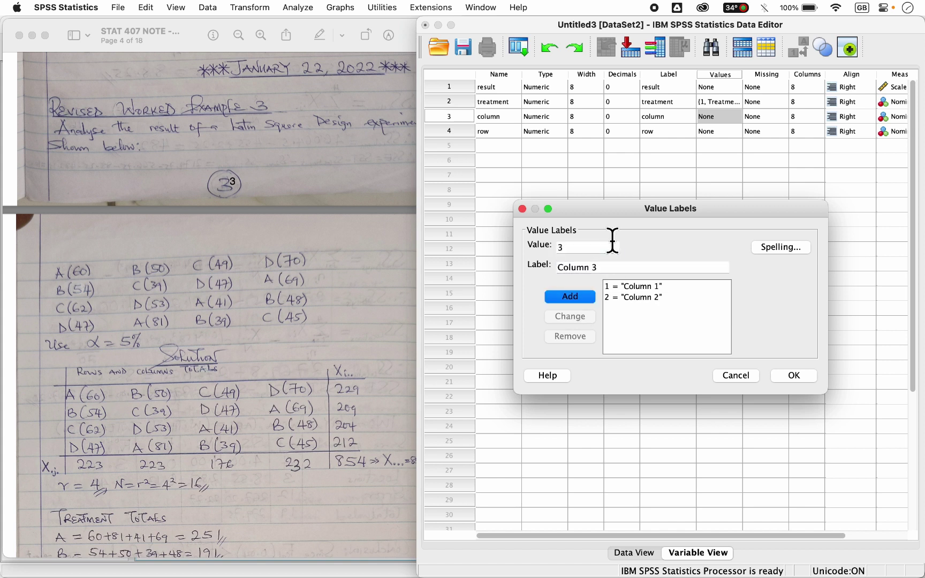
pyautogui.press('space')
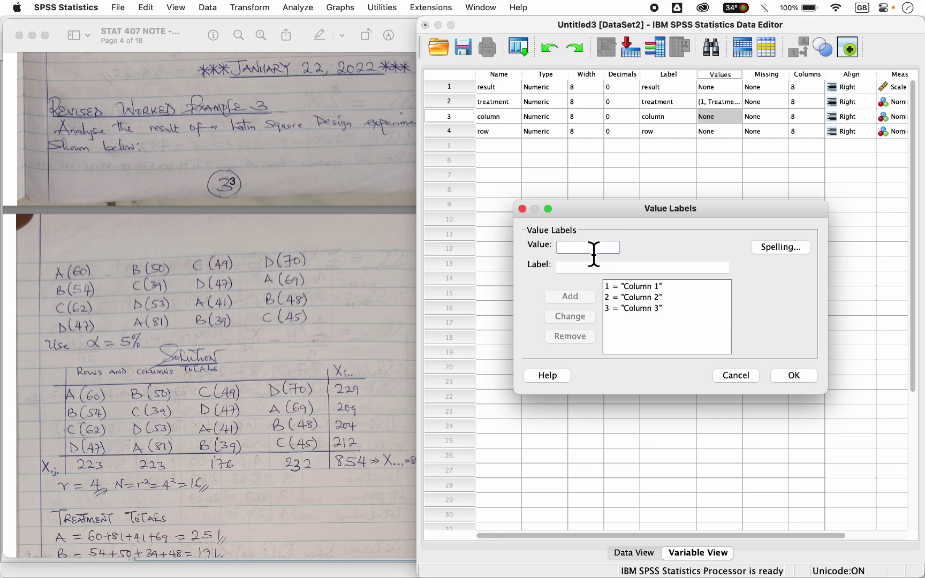
pyautogui.write('4')
pyautogui.press('Tab')
pyautogui.write('Col')
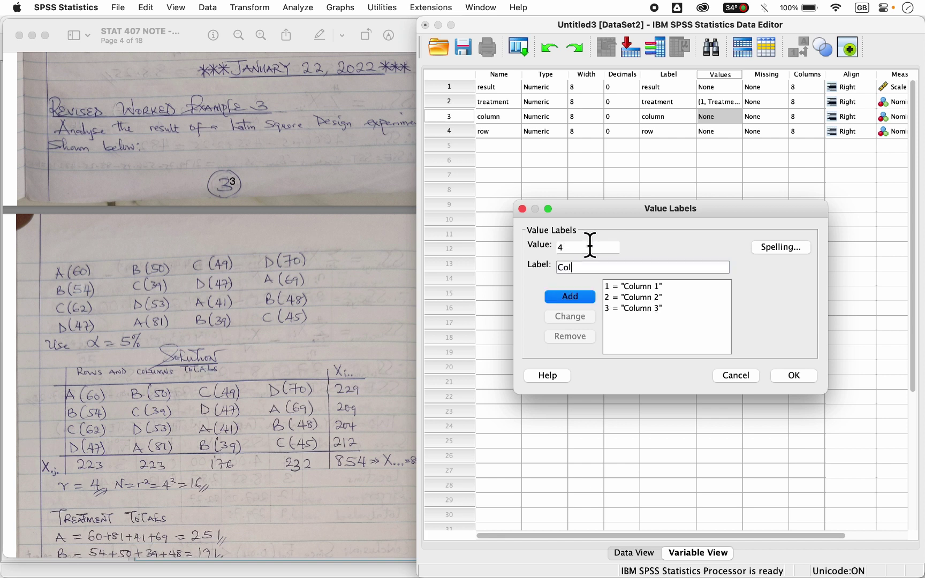
pyautogui.write('umn 4')
pyautogui.press('Return')
pyautogui.click(796, 379)
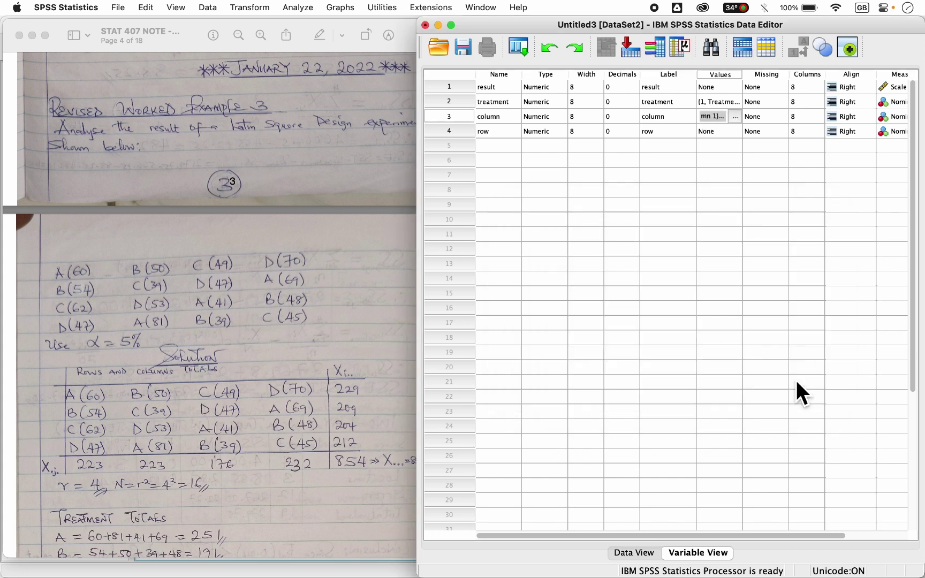
# In row's value labels, add 1 = Row 1 and 2 = Row 2
pyautogui.click(739, 131)
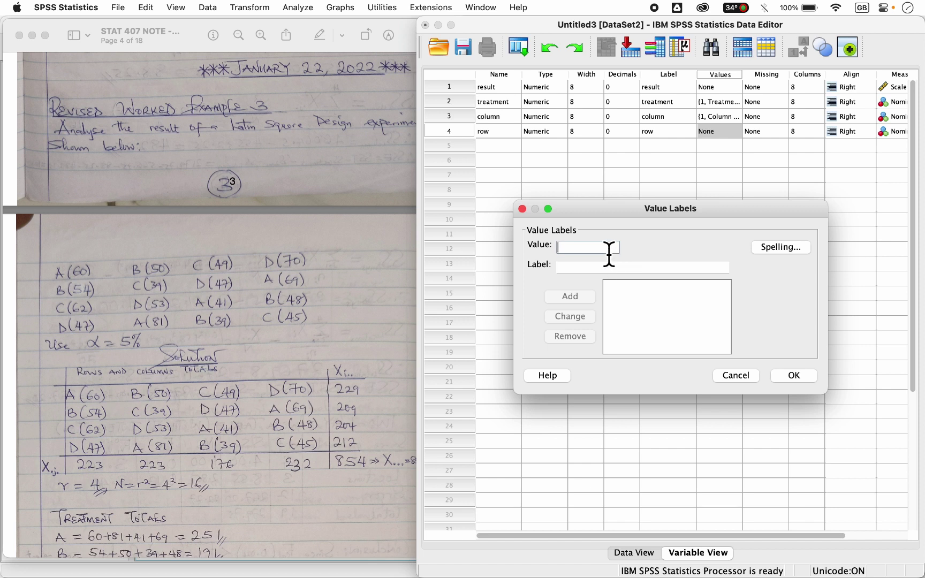
pyautogui.write('1')
pyautogui.press('Tab')
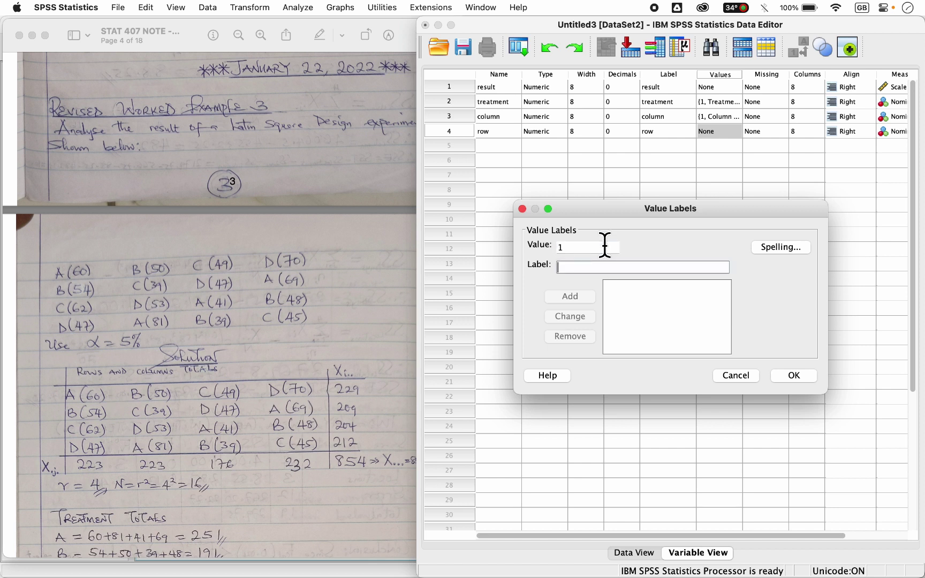
pyautogui.write('Row 1')
pyautogui.press('Return')
pyautogui.write('2')
pyautogui.press('Tab')
pyautogui.write('Row 2')
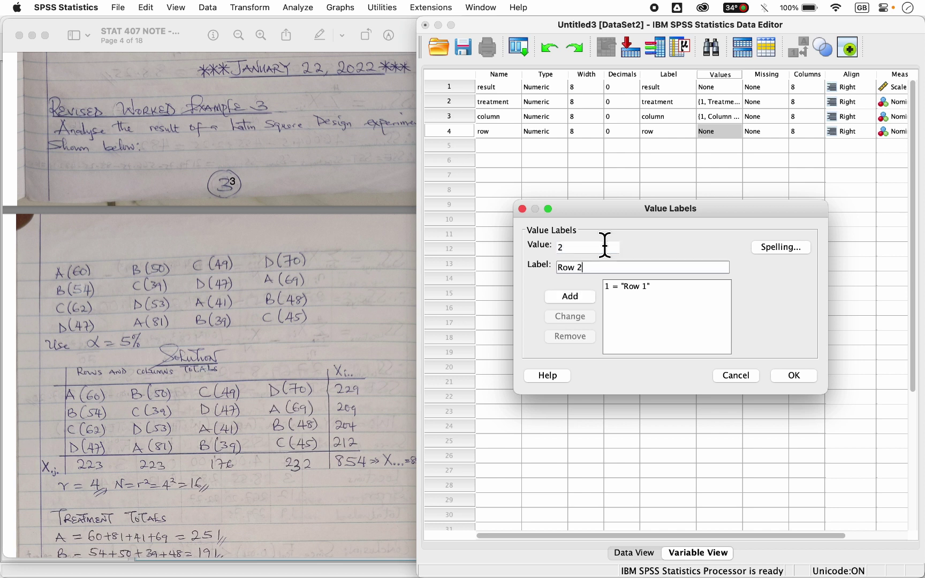
pyautogui.press('Return')
# Add 3 = Row 3 and 4 = Row 4, then confirm the row value labels
pyautogui.write('3')
pyautogui.press('Tab')
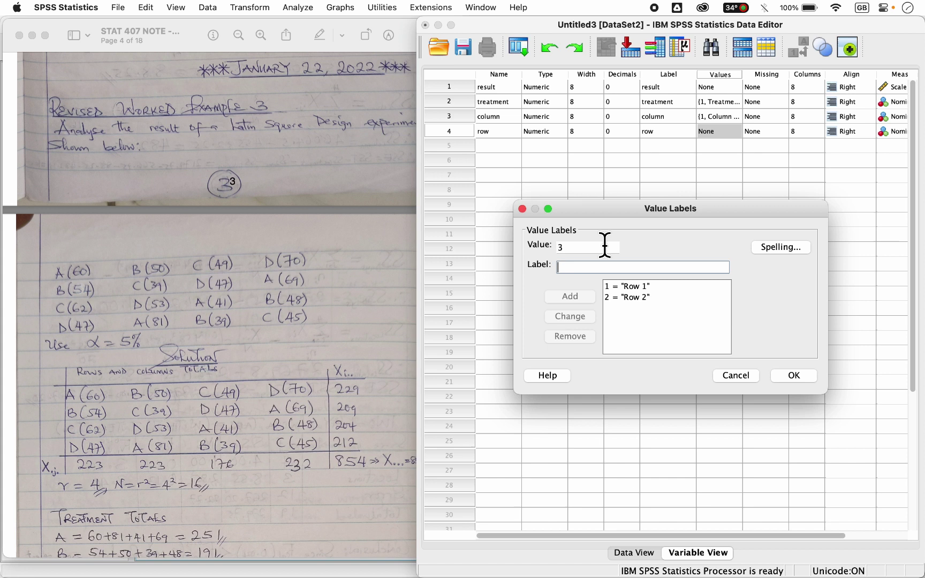
pyautogui.write('Row ')
pyautogui.write('3')
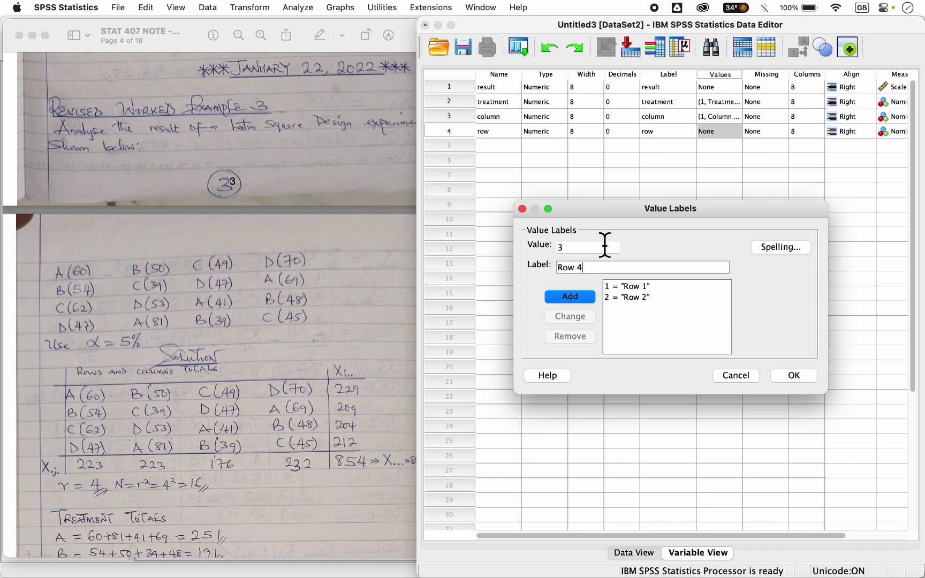
pyautogui.press('Return')
pyautogui.write('4')
pyautogui.press('Tab')
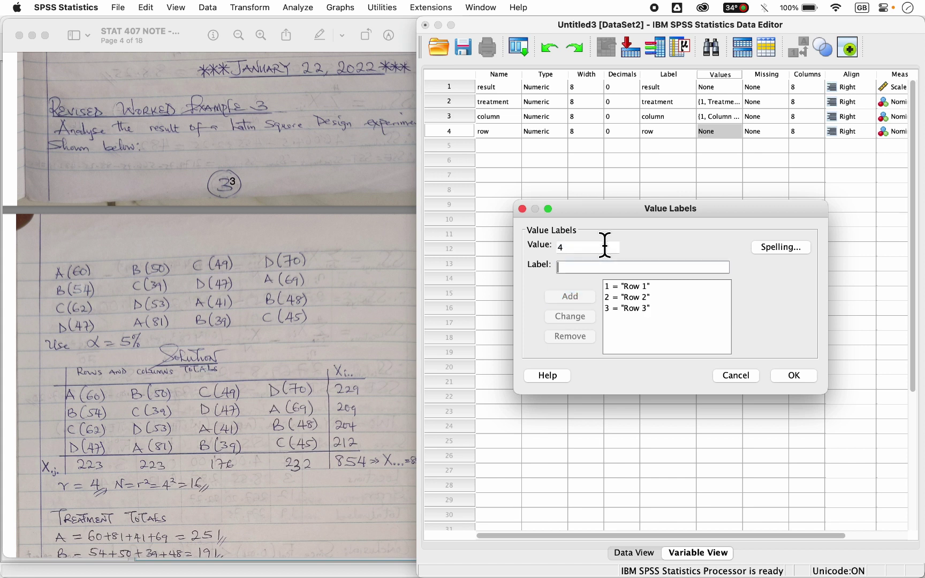
pyautogui.write('Row 4')
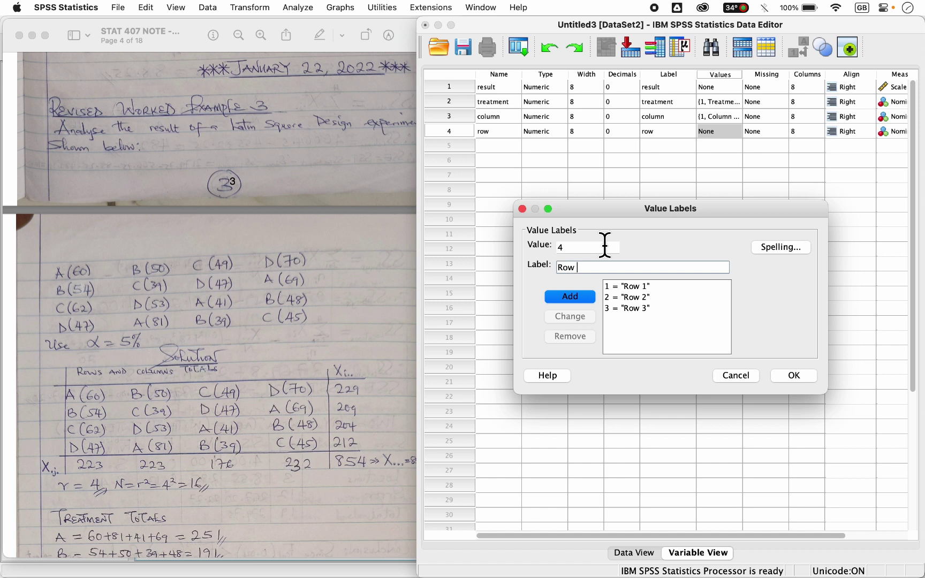
pyautogui.press('Return')
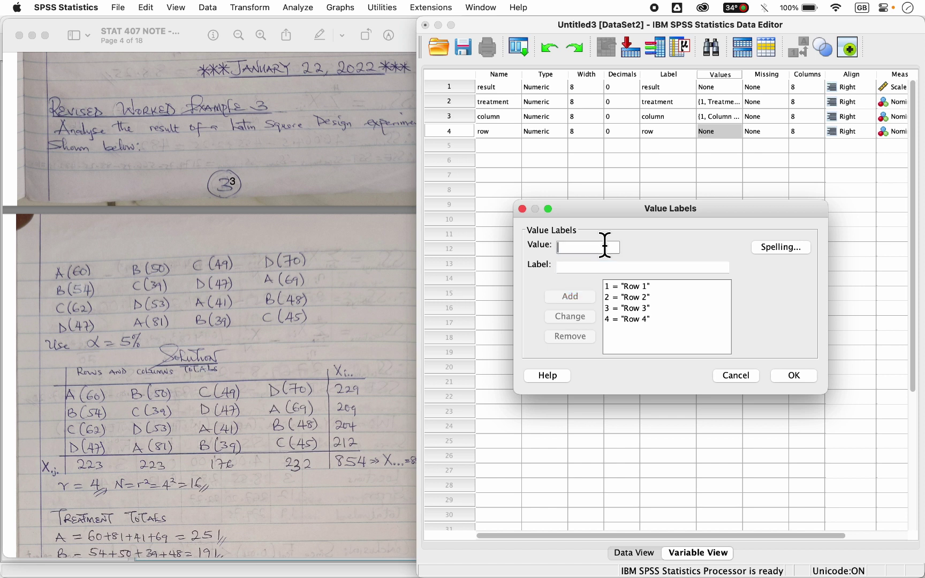
pyautogui.click(806, 378)
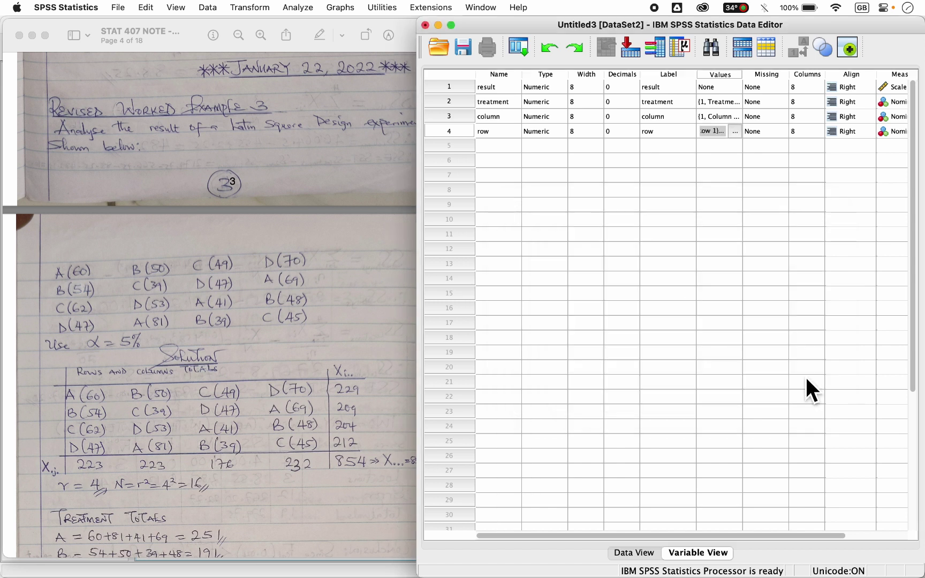
# Switch to Data View to show the empty grid for result, treatment, column and row
pyautogui.click(642, 555)
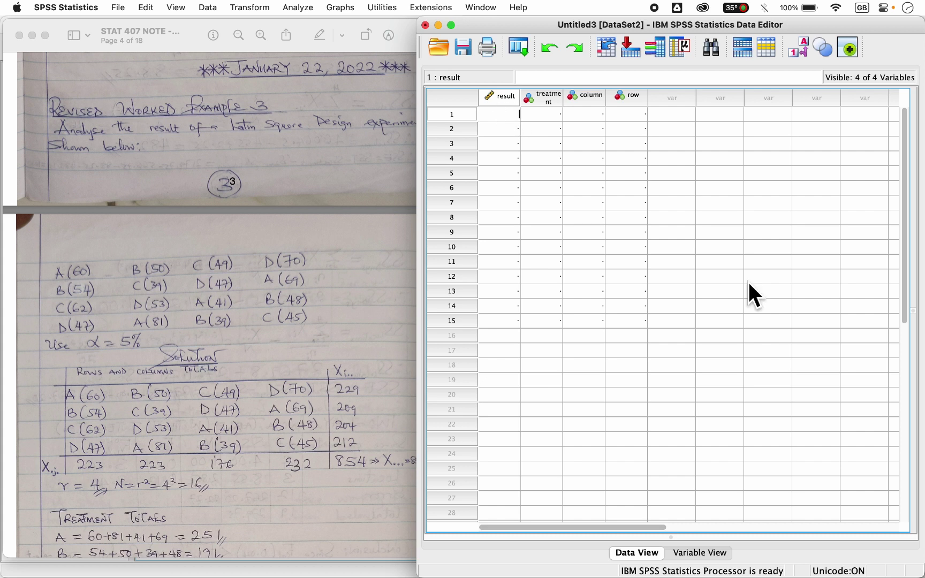
# Enter results 60, 54, 62, 47, 50, 39, 53, 81 for cases 1–8
pyautogui.write('60')
pyautogui.press('Return')
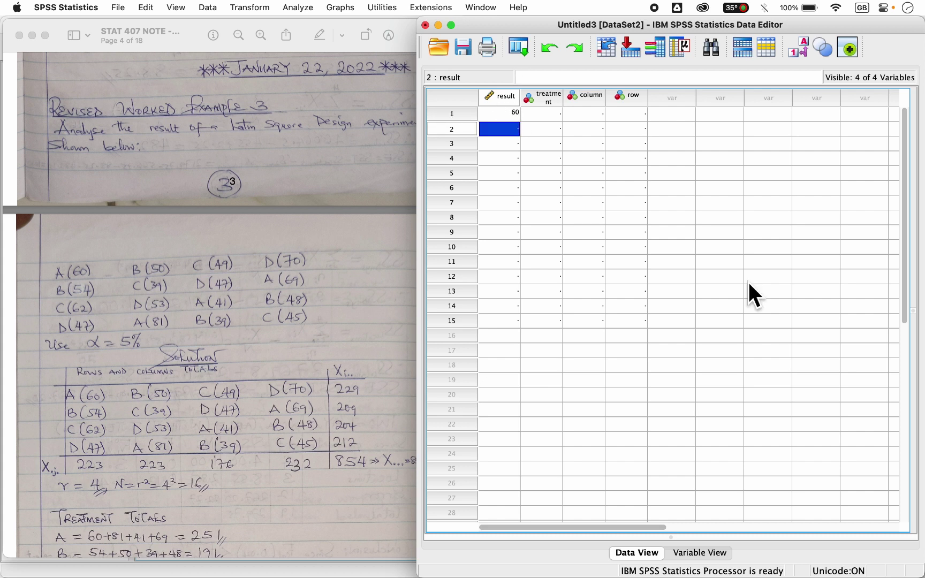
pyautogui.write('54')
pyautogui.press('Return')
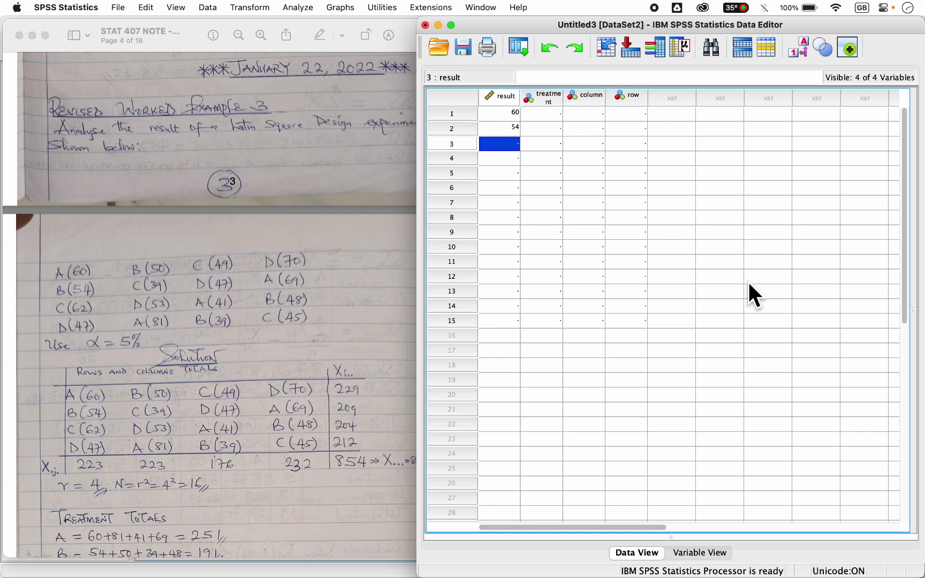
pyautogui.write('62')
pyautogui.press('Return')
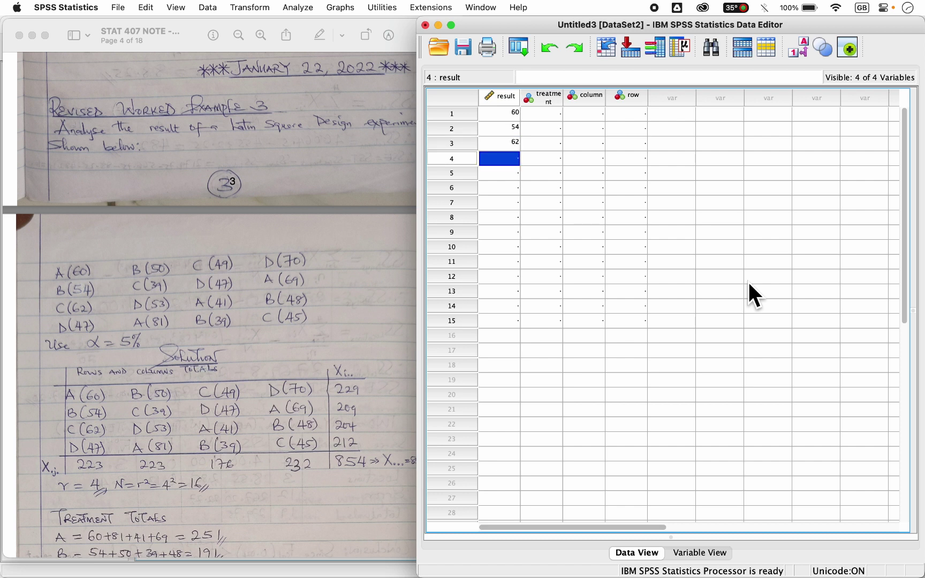
pyautogui.write('47')
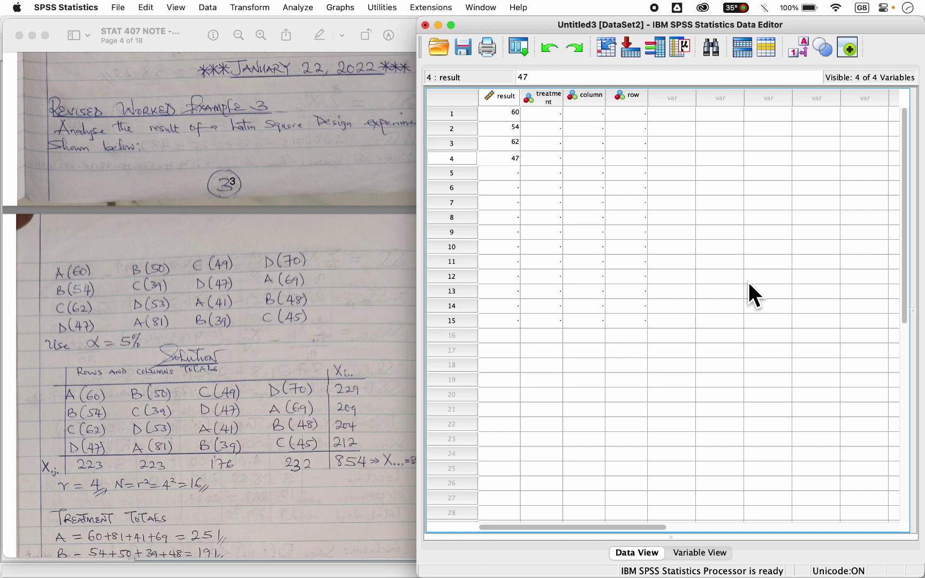
pyautogui.press('Return')
pyautogui.write('50')
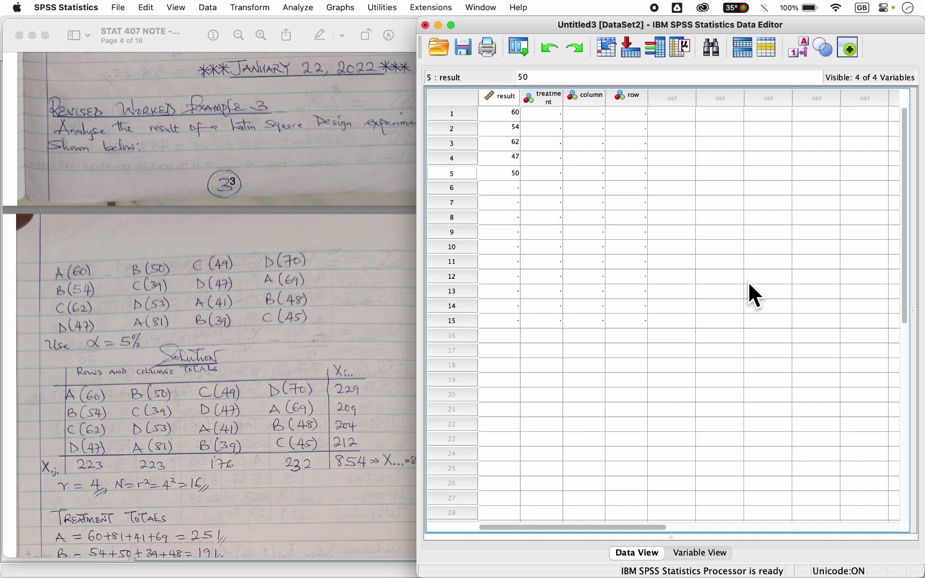
pyautogui.press('Return')
pyautogui.write('39')
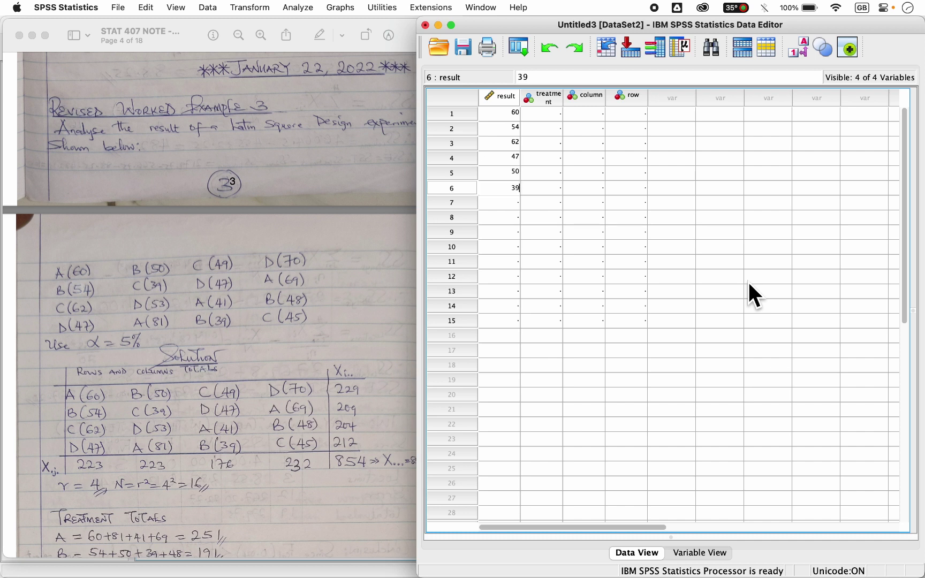
pyautogui.press('Return')
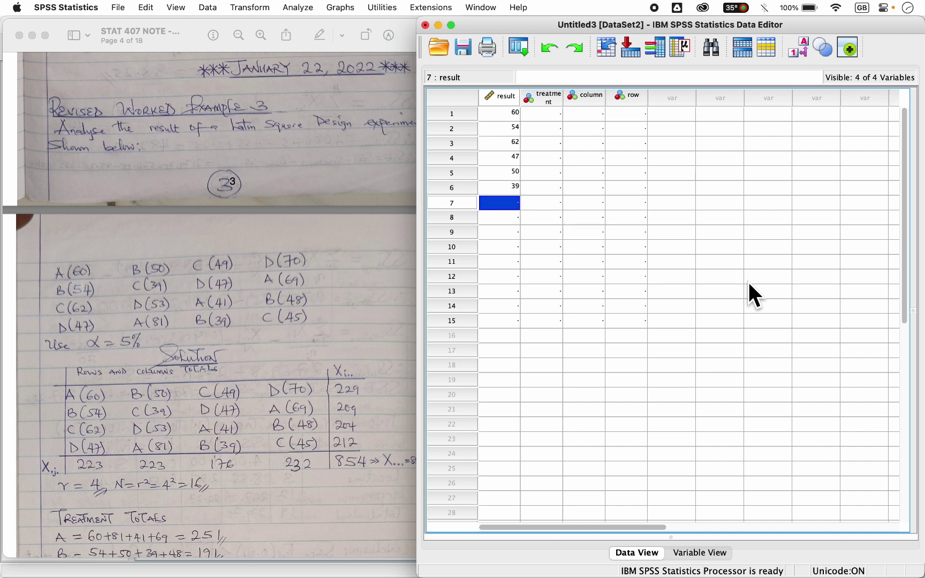
pyautogui.write('53')
pyautogui.press('Return')
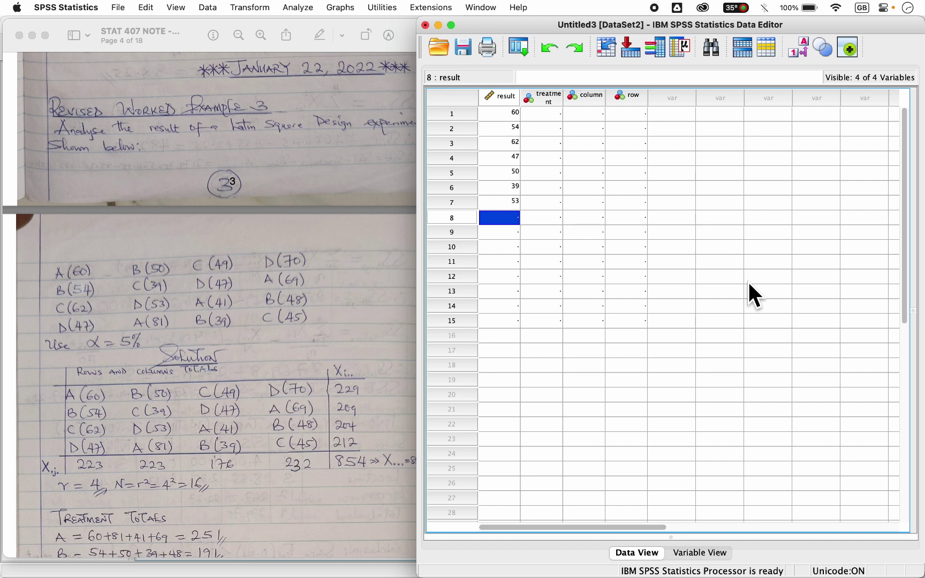
pyautogui.write('81')
pyautogui.press('Return')
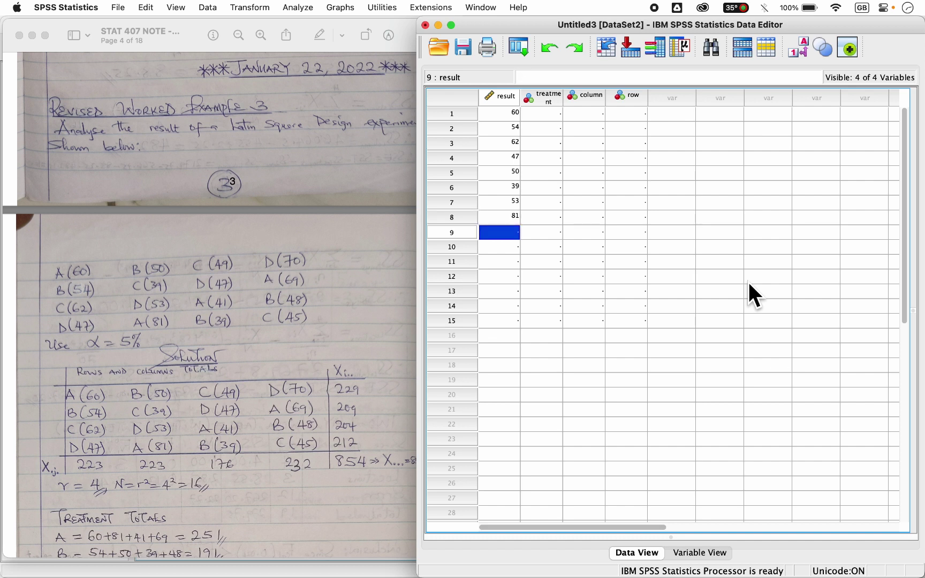
# Enter results 49, 47, 41, 39, 70, 69, 48, 45 for cases 9–16
pyautogui.write('49')
pyautogui.press('Return')
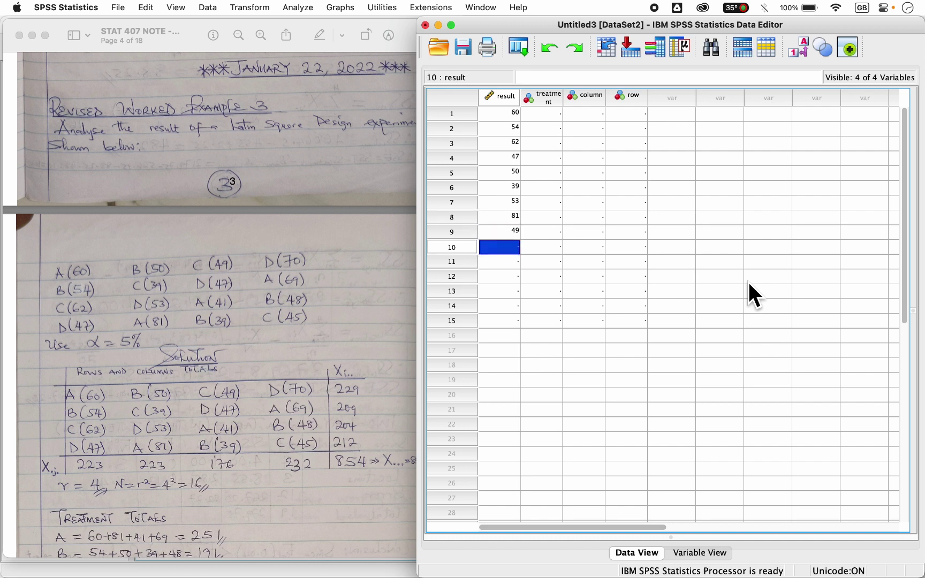
pyautogui.write('47')
pyautogui.press('Return')
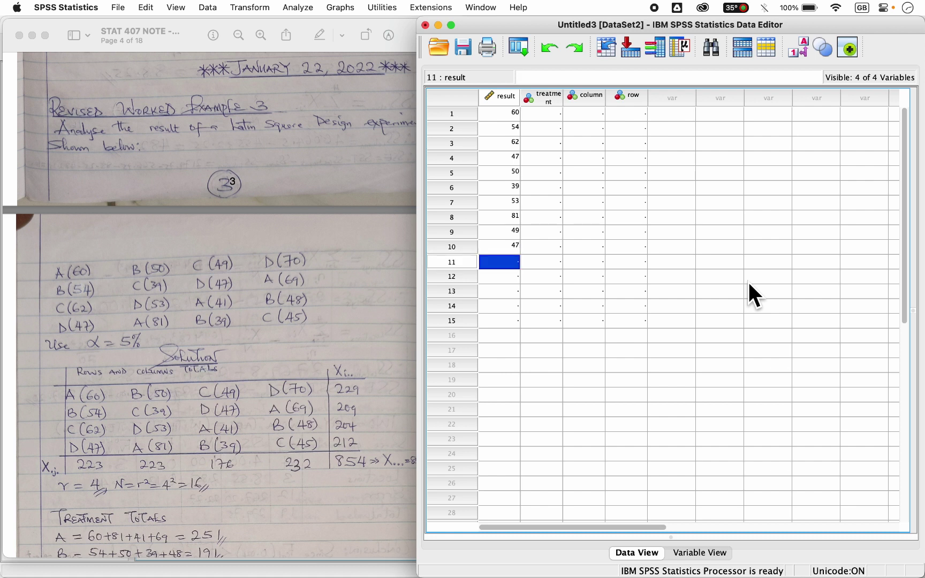
pyautogui.write('41')
pyautogui.press('Return')
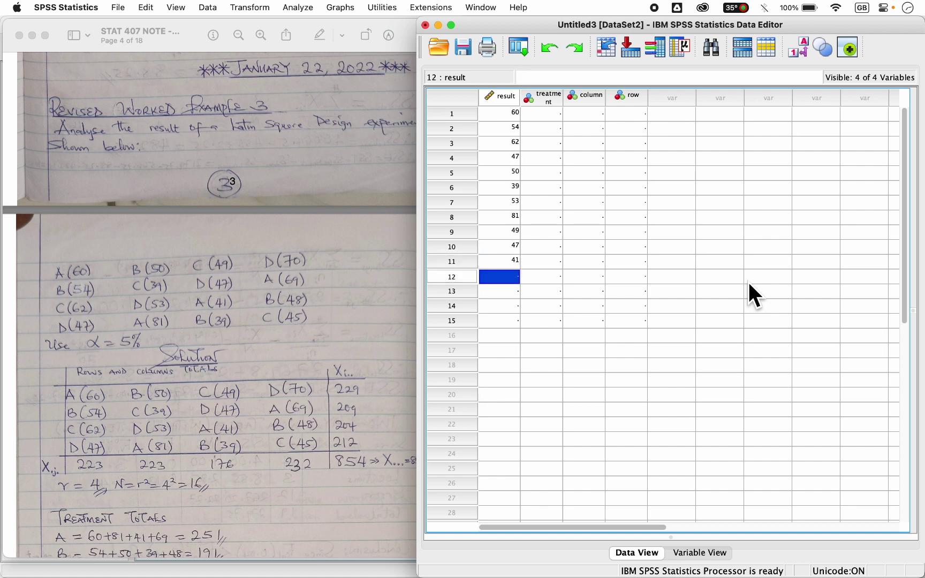
pyautogui.write('39')
pyautogui.press('Return')
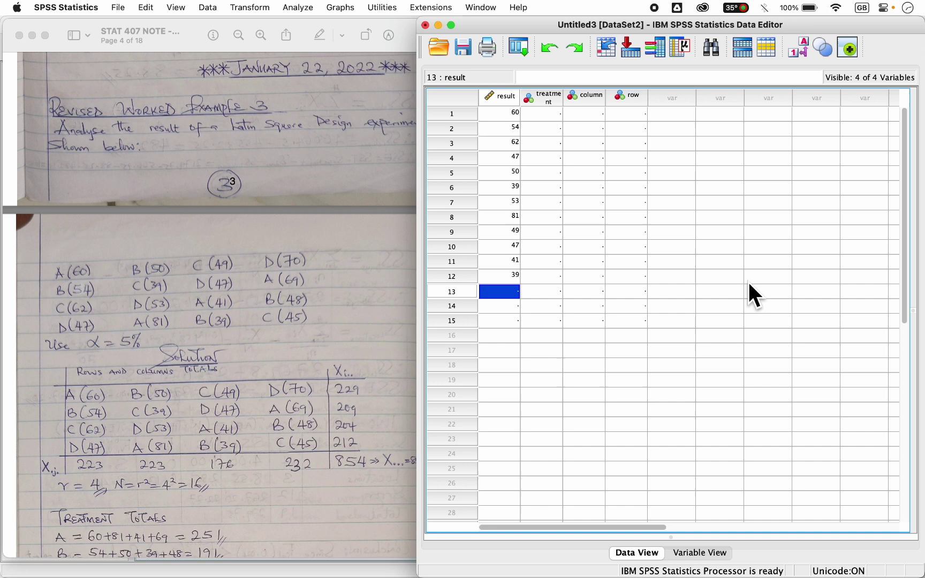
pyautogui.write('70')
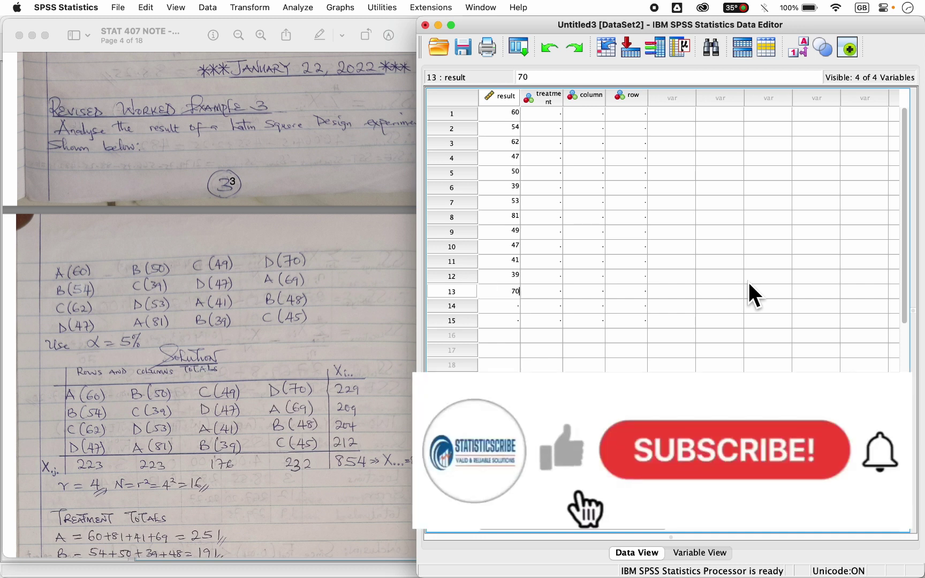
pyautogui.press('Return')
pyautogui.write('69')
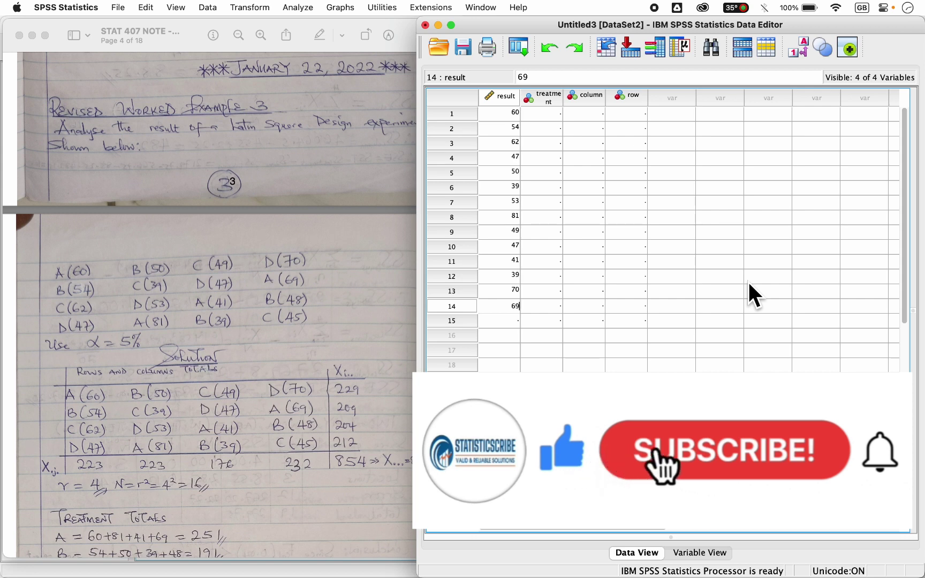
pyautogui.press('Return')
pyautogui.write('48')
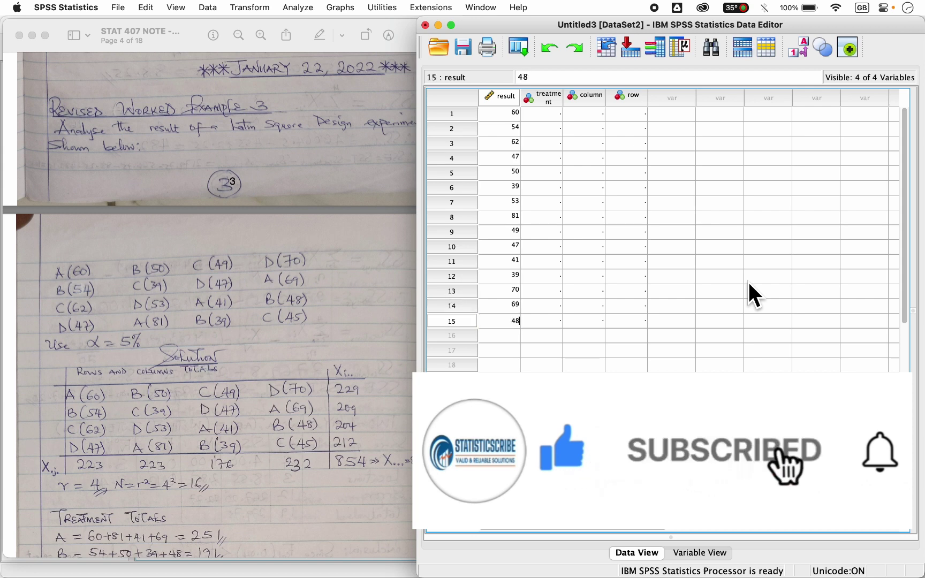
pyautogui.press('Return')
pyautogui.write('45')
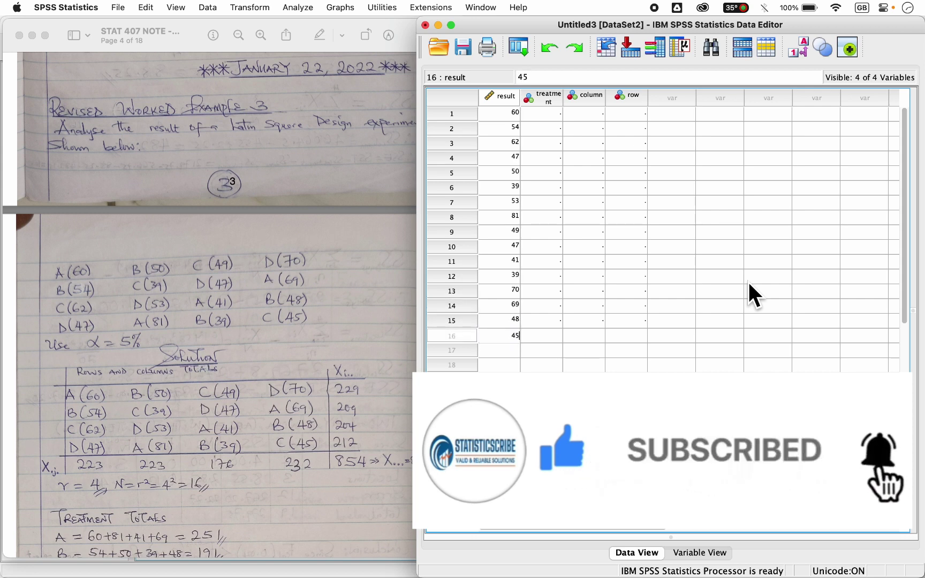
pyautogui.press('Return')
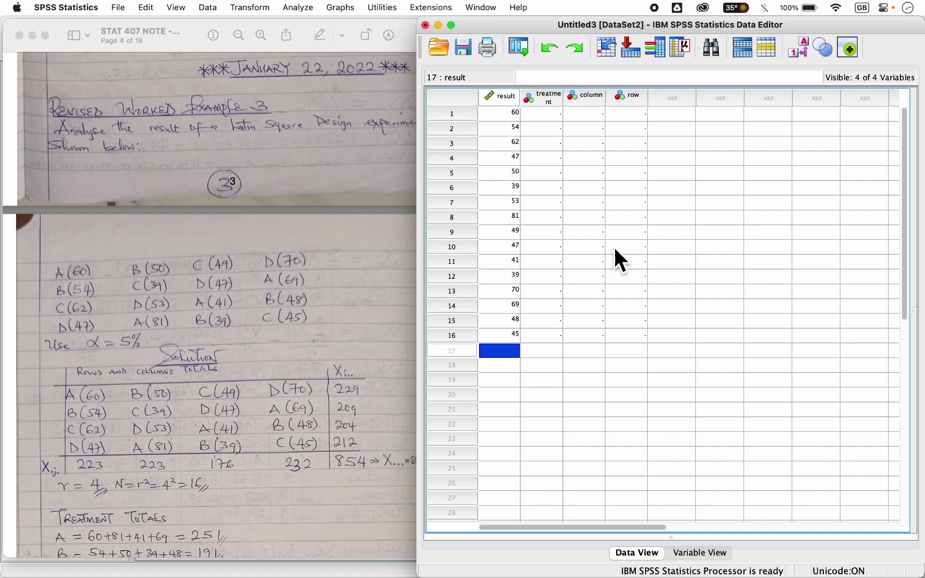
# Code case 1's treatment as 1 and display value labels instead of codes
pyautogui.click(540, 113)
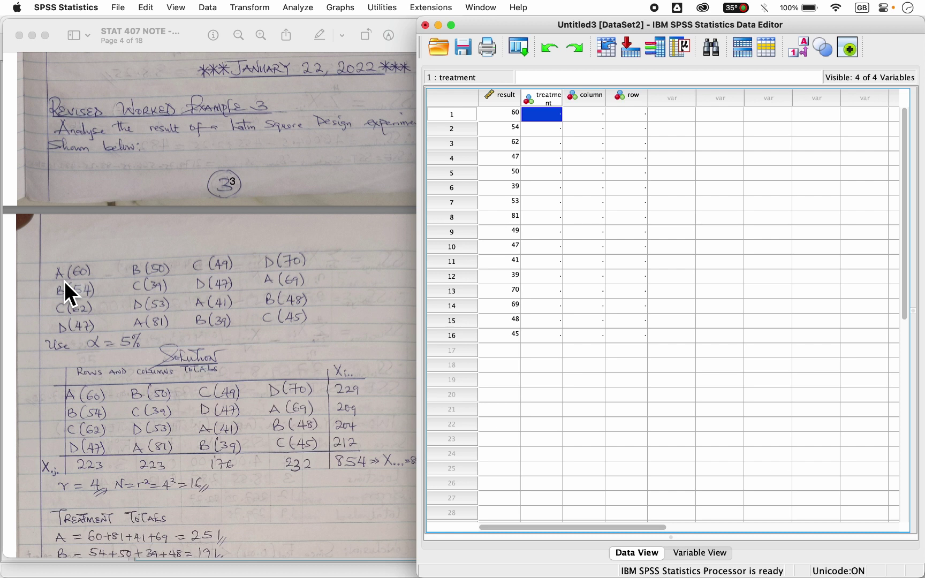
pyautogui.write('1')
pyautogui.press('Return')
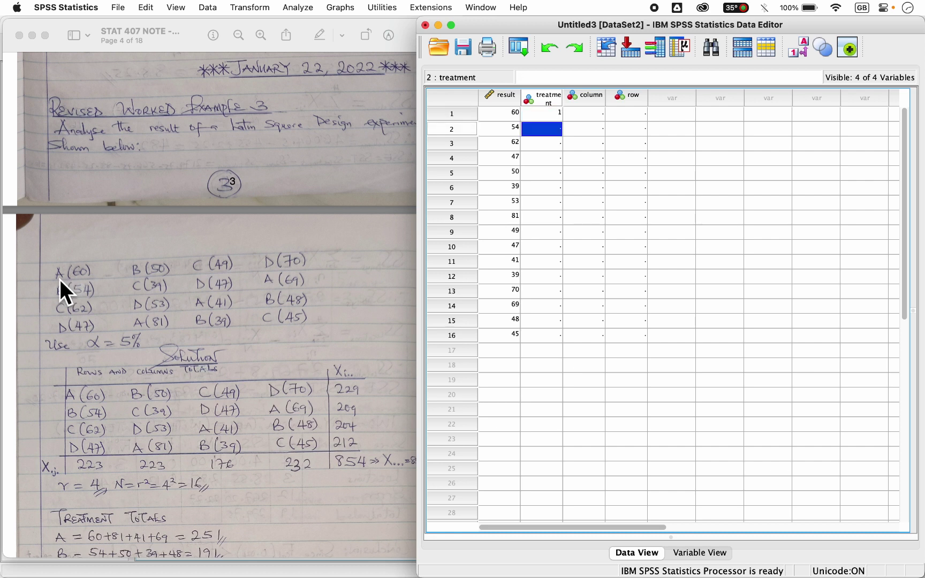
pyautogui.click(801, 50)
pyautogui.click(797, 47)
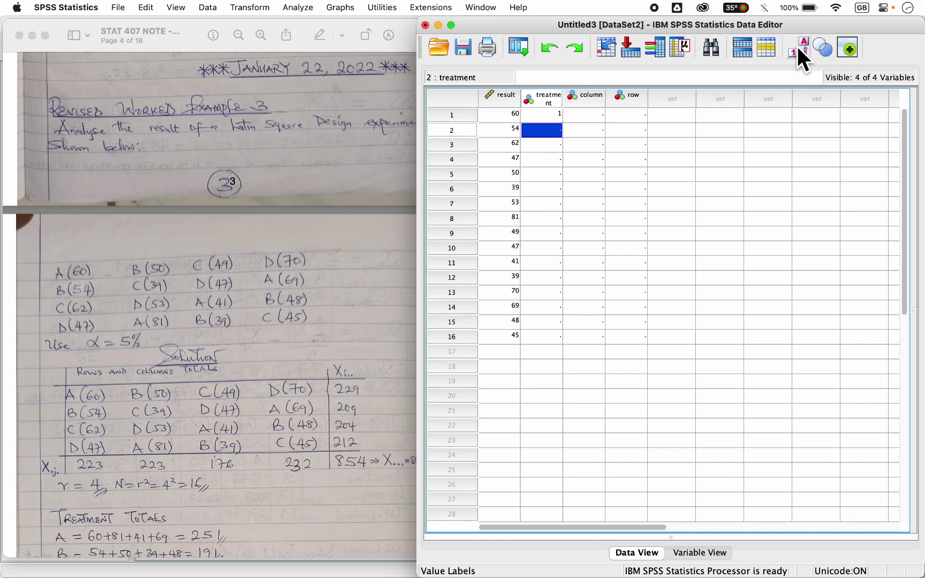
pyautogui.click(798, 48)
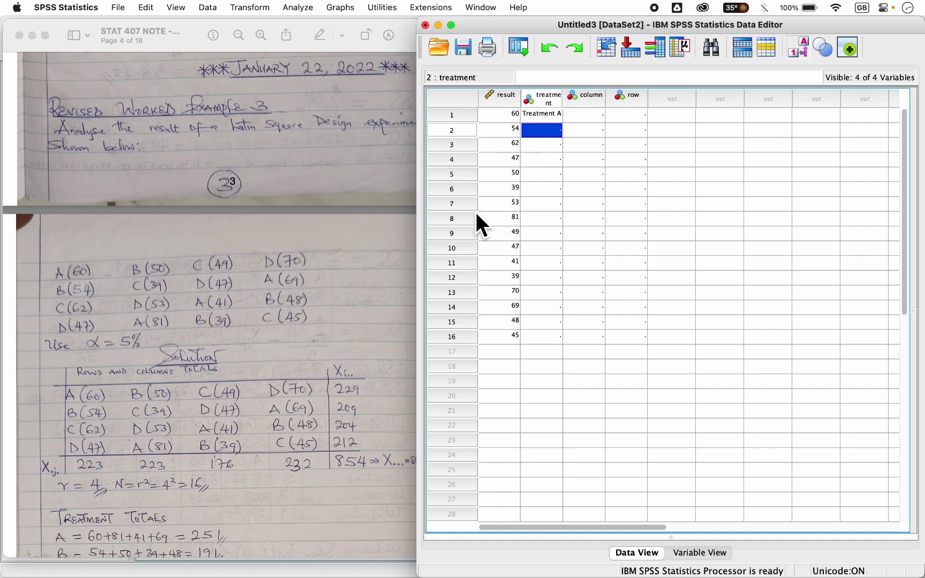
# Code cases 2–4 with treatments 2, 3, 4, shown as Treatment B–D
pyautogui.write('2')
pyautogui.press('Return')
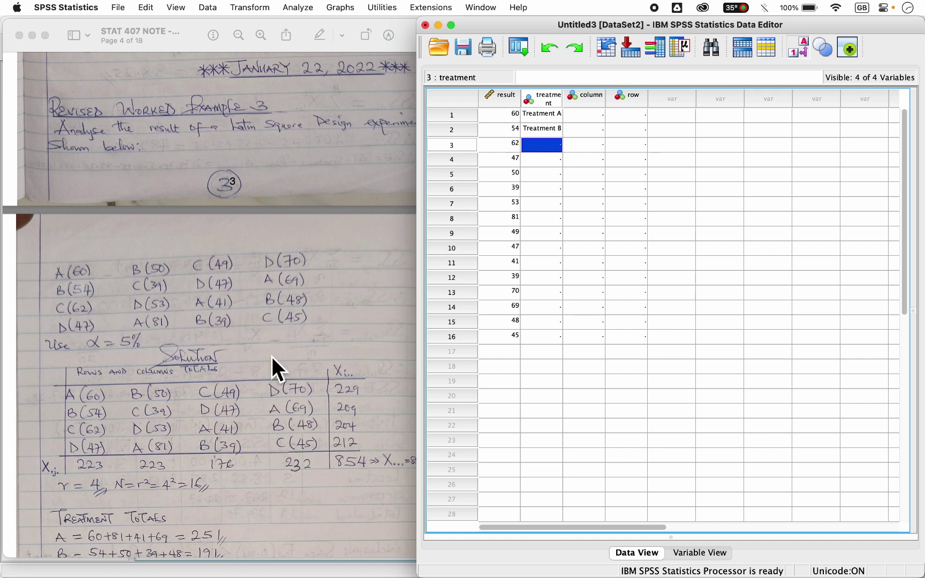
pyautogui.write('3')
pyautogui.press('Return')
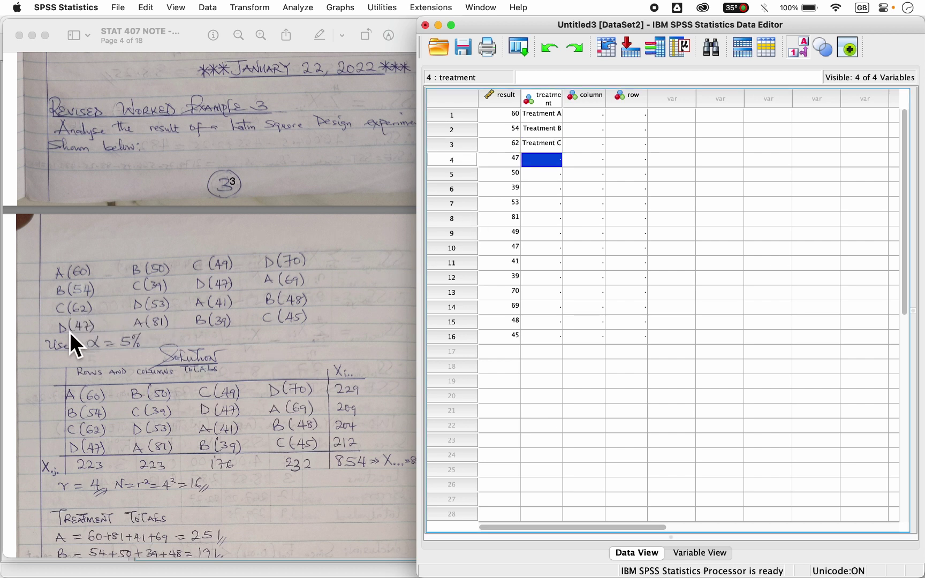
pyautogui.write('4')
pyautogui.press('Return')
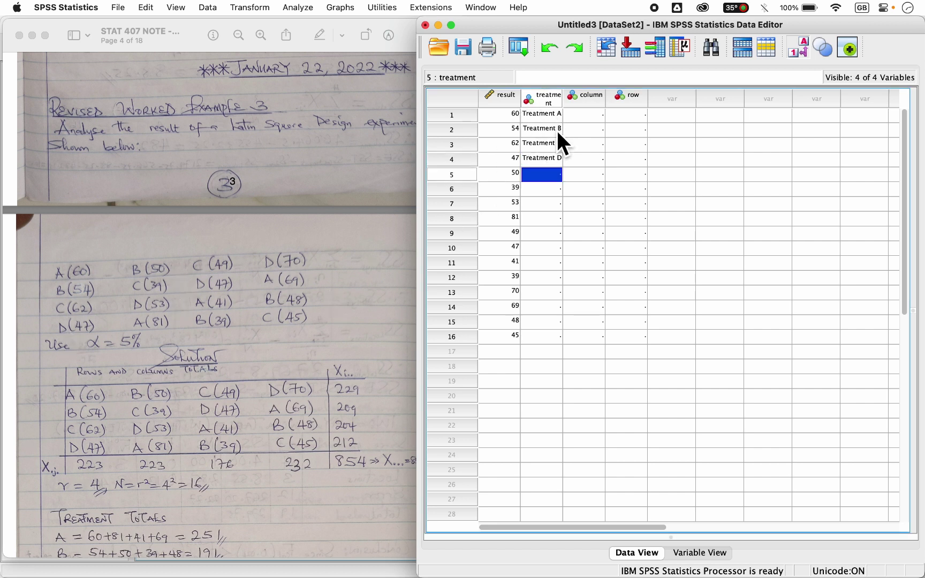
# Switch back to raw codes and enter treatments 2, 3, 4, 1 for cases 5–8
pyautogui.click(799, 48)
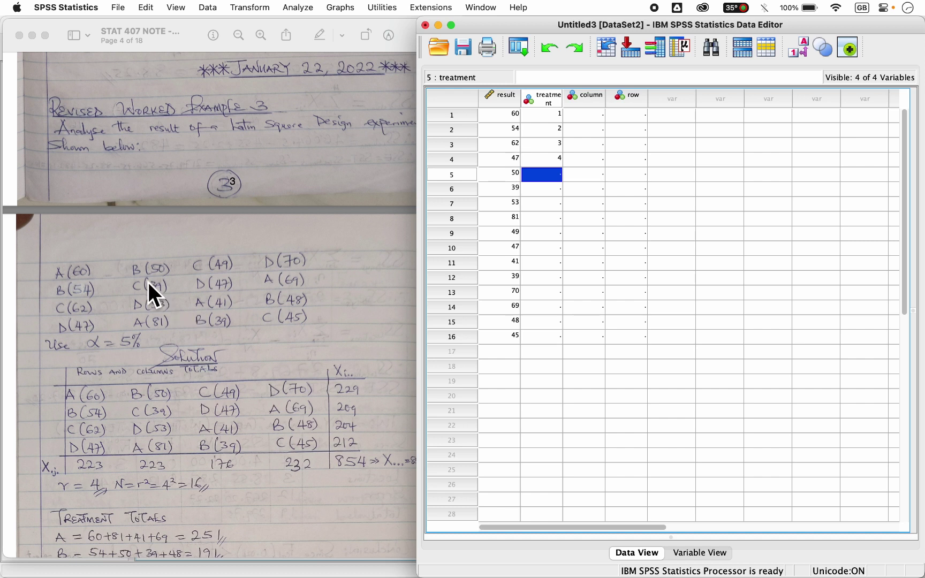
pyautogui.write('2')
pyautogui.press('Return')
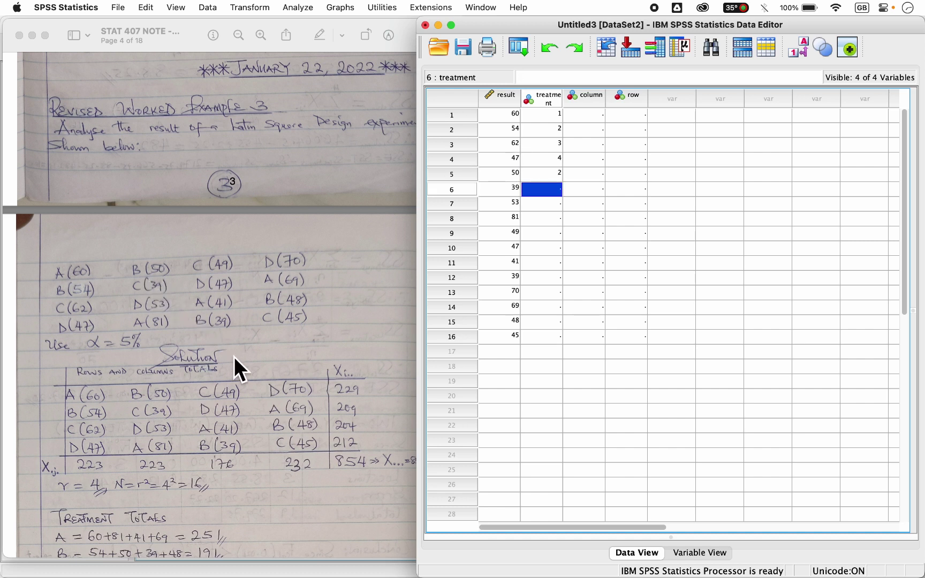
pyautogui.write('3')
pyautogui.press('Return')
pyautogui.write('4')
pyautogui.press('Return')
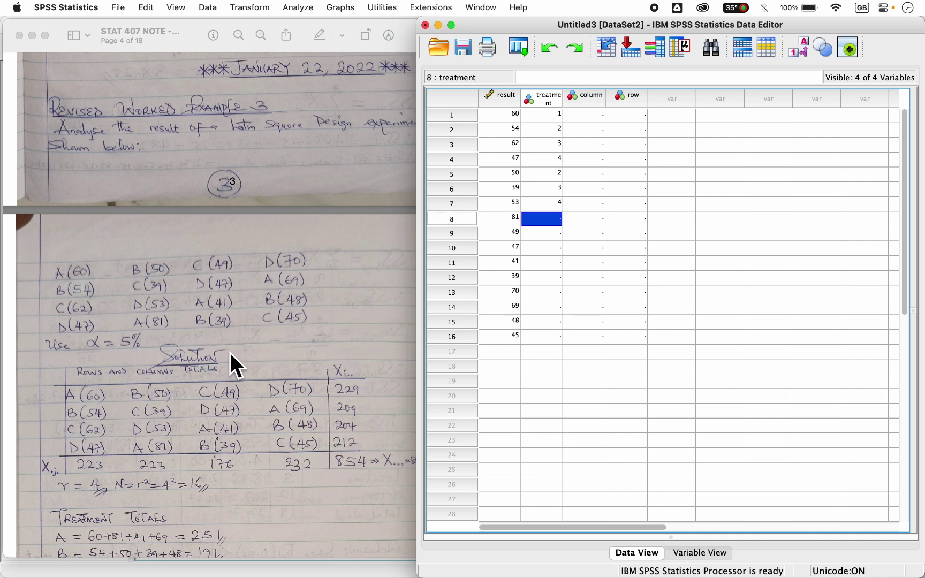
pyautogui.write('1')
pyautogui.press('Return')
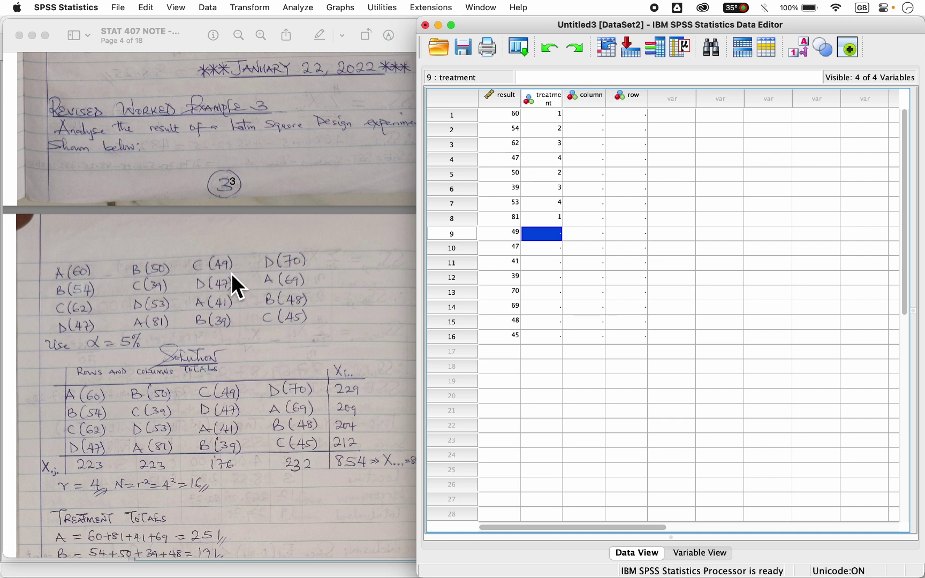
# Enter treatment codes 3, 4, 1, 2 for cases 9–12
pyautogui.write('3')
pyautogui.press('Return')
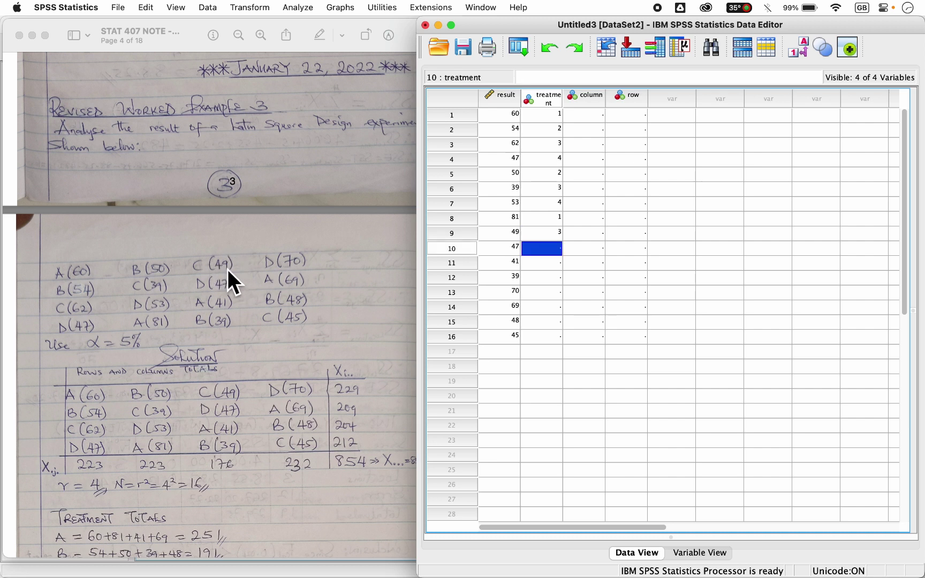
pyautogui.write('4')
pyautogui.press('Return')
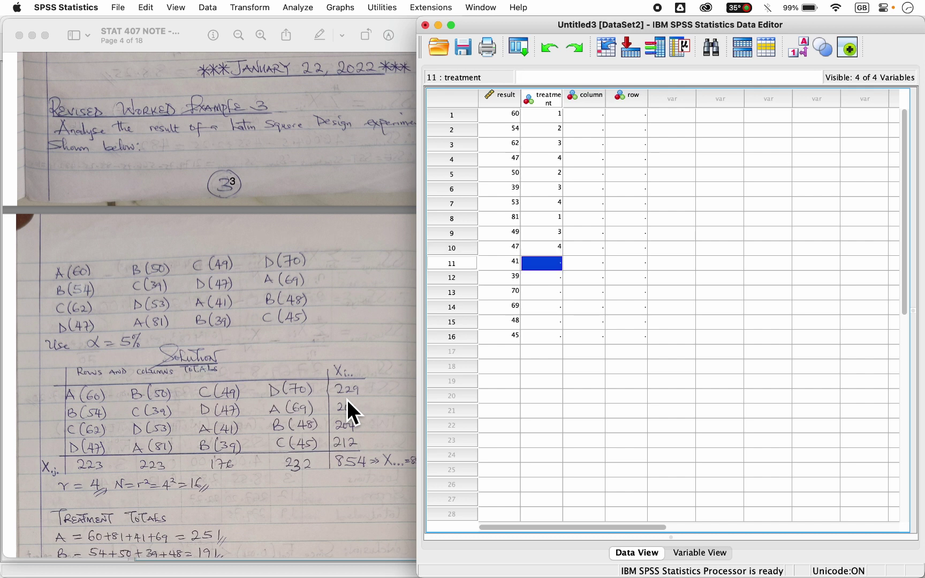
pyautogui.write('1')
pyautogui.press('Return')
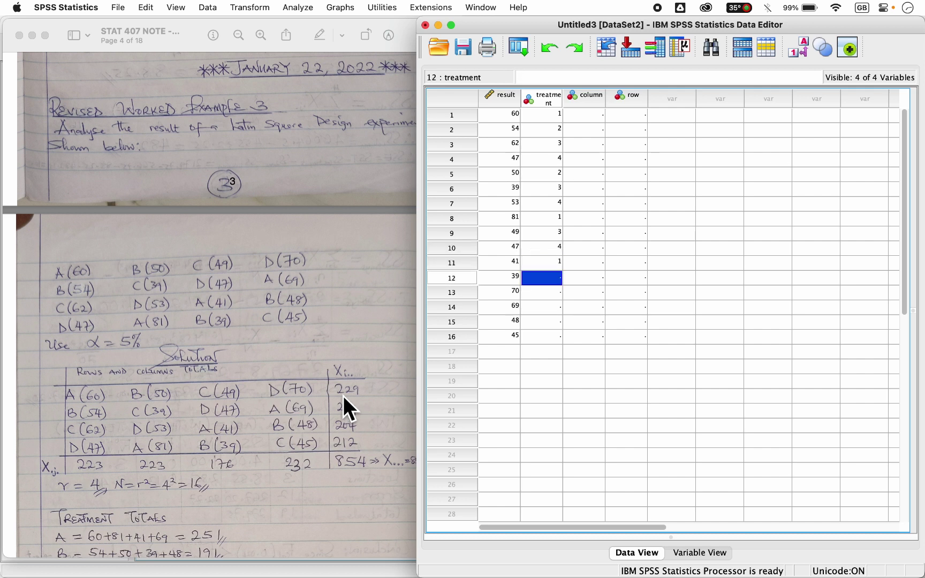
pyautogui.write('2')
pyautogui.press('Return')
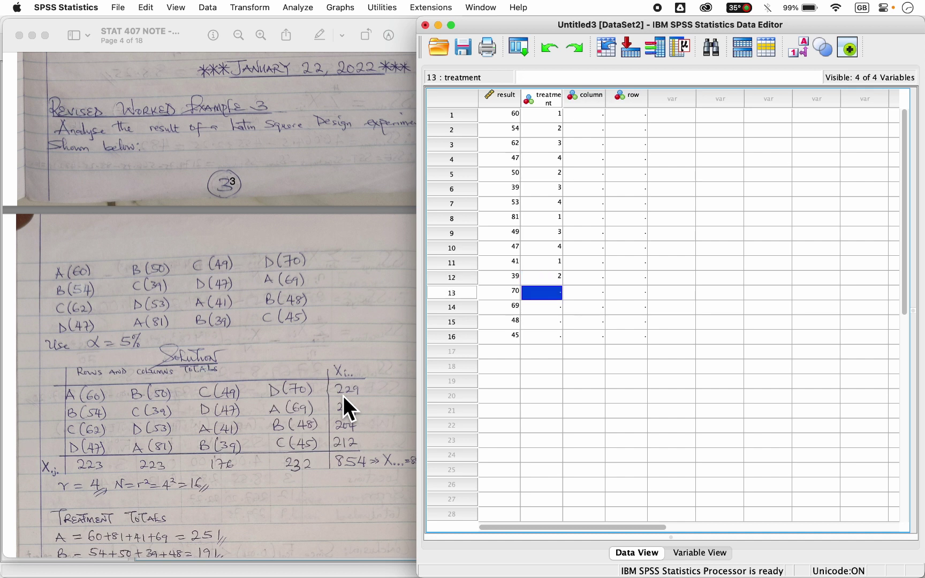
# Enter treatment codes 4, 1, 2, 3 for cases 13–16
pyautogui.write('4')
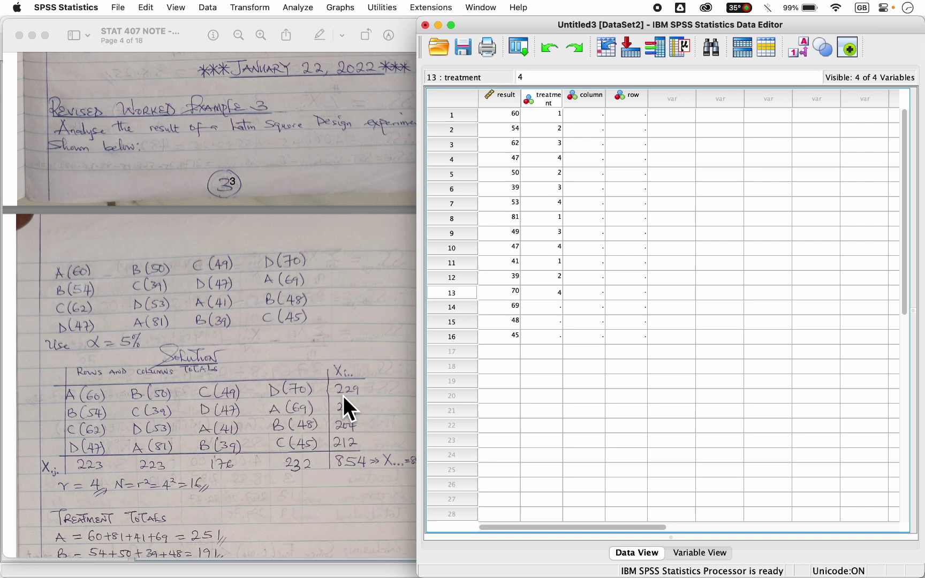
pyautogui.press('Return')
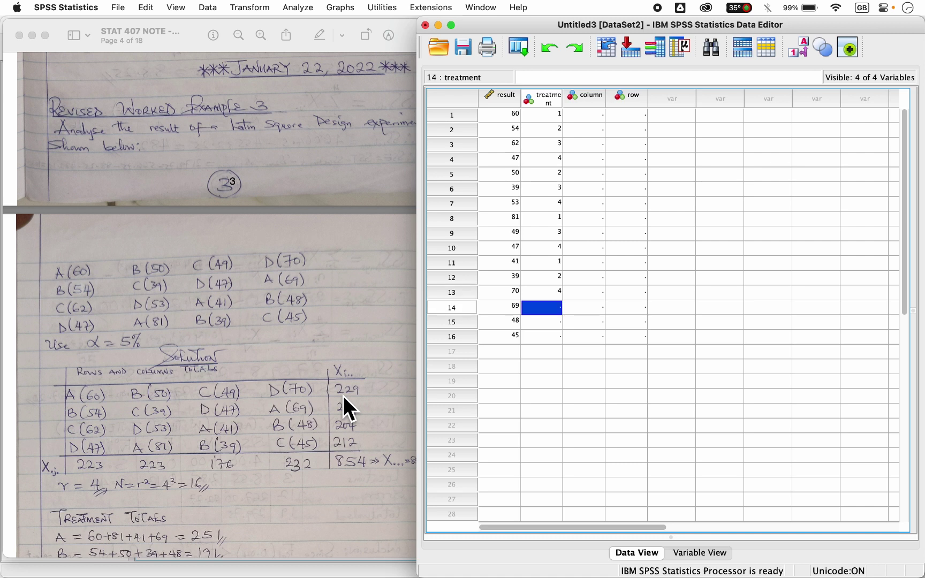
pyautogui.write('1')
pyautogui.press('Return')
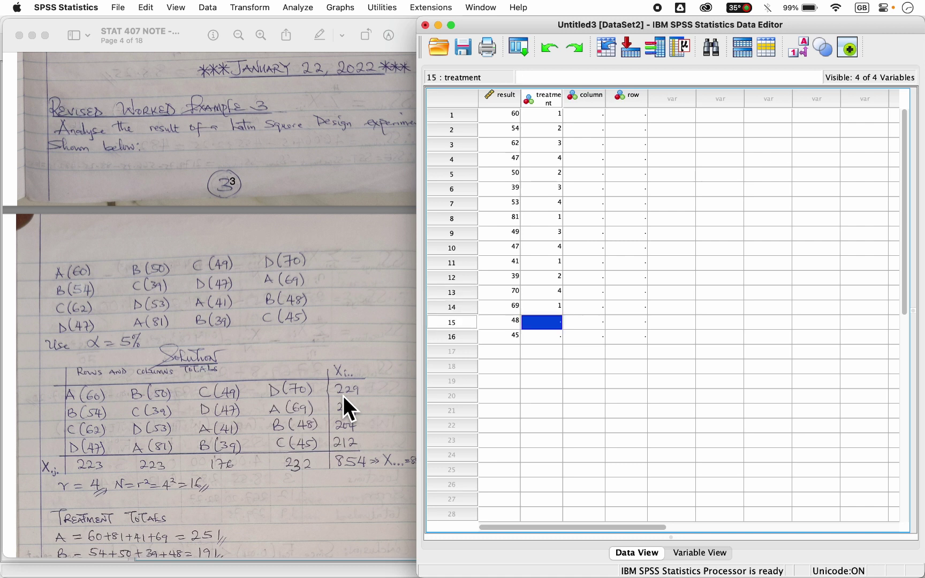
pyautogui.write('2')
pyautogui.press('Return')
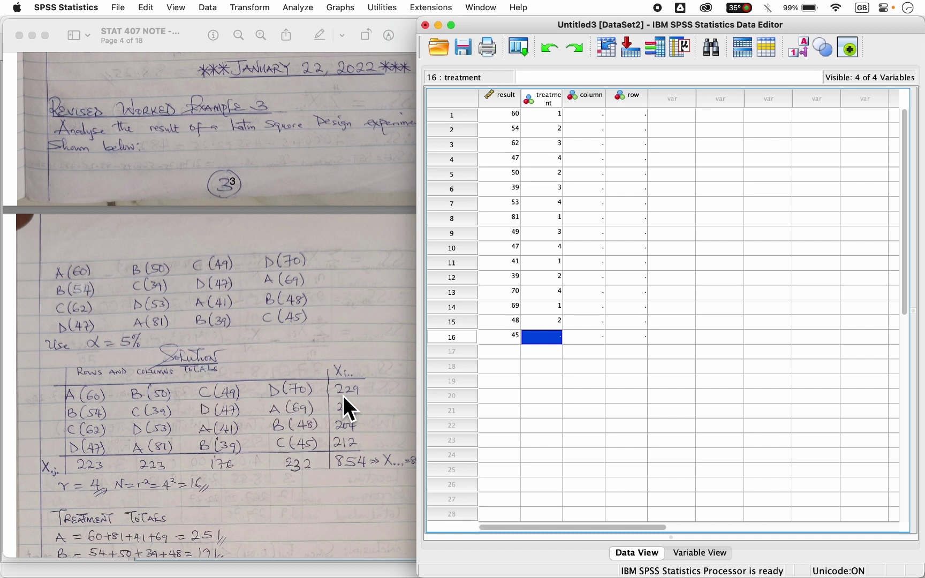
pyautogui.write('3')
pyautogui.press('Return')
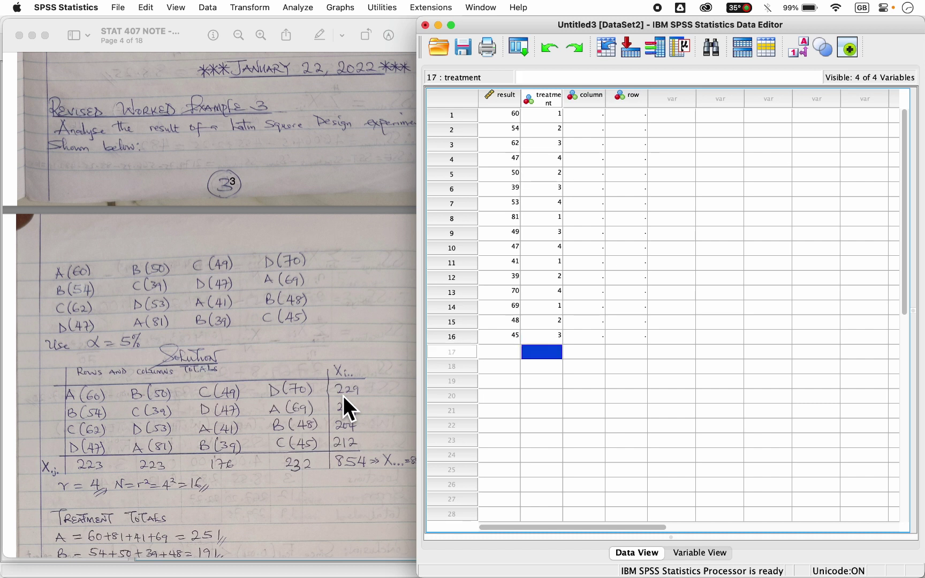
# Enter column code 1 for cases 1–4 and 2 for cases 5–8
pyautogui.click(579, 115)
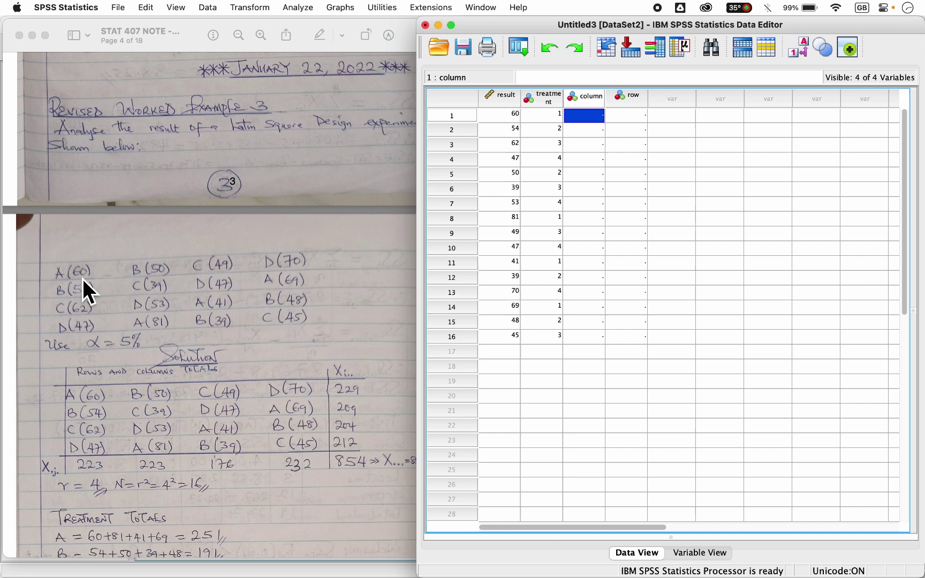
pyautogui.write('1')
pyautogui.press('Return')
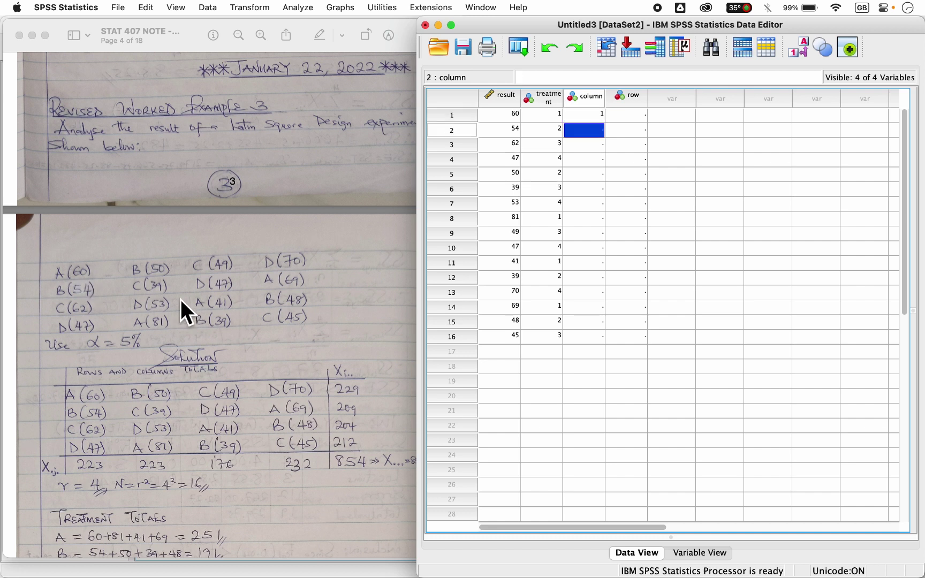
pyautogui.write('1')
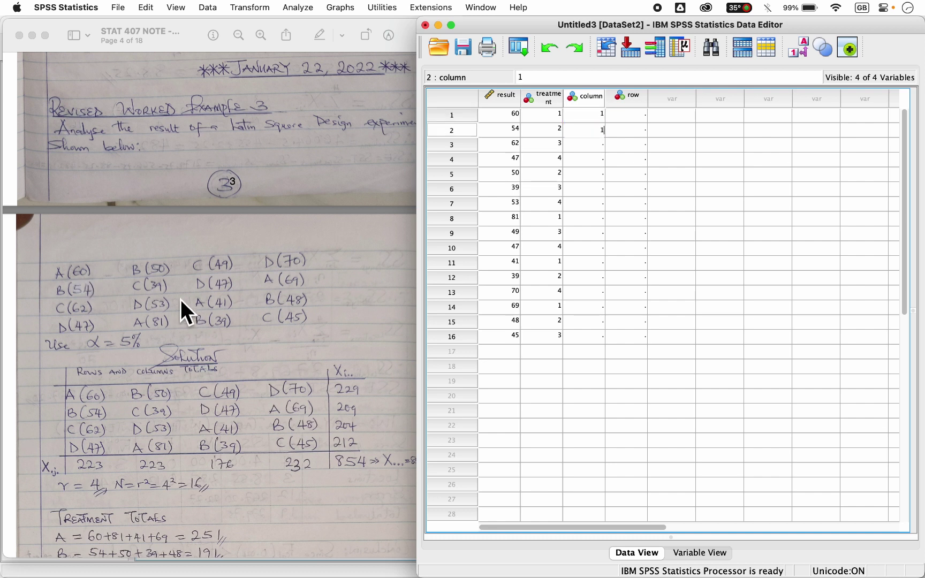
pyautogui.press('Return')
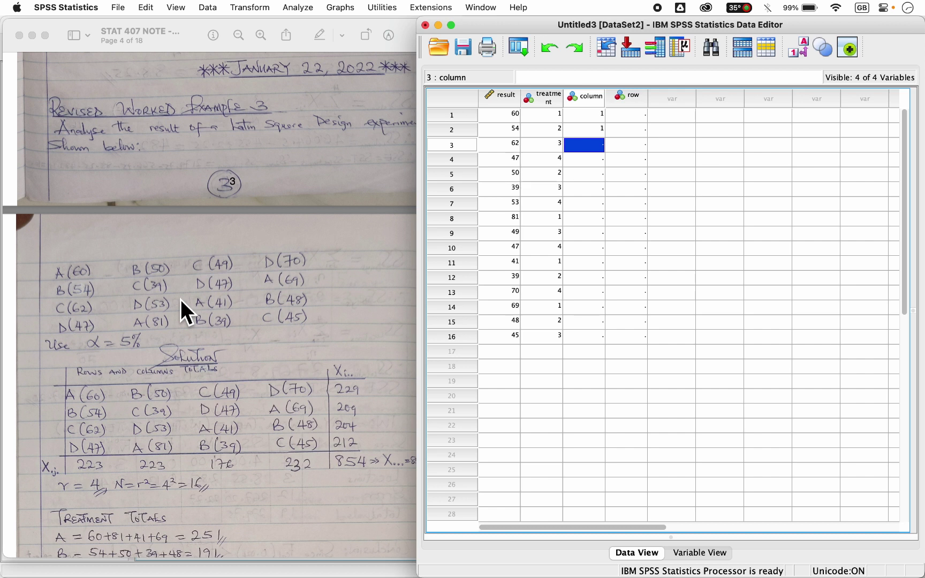
pyautogui.write('1')
pyautogui.press('Return')
pyautogui.write('1')
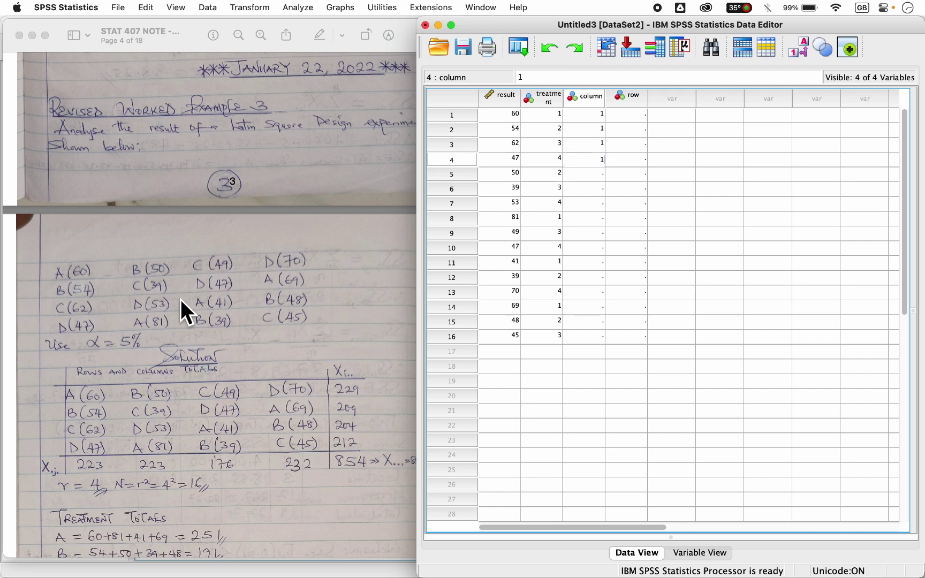
pyautogui.press('Return')
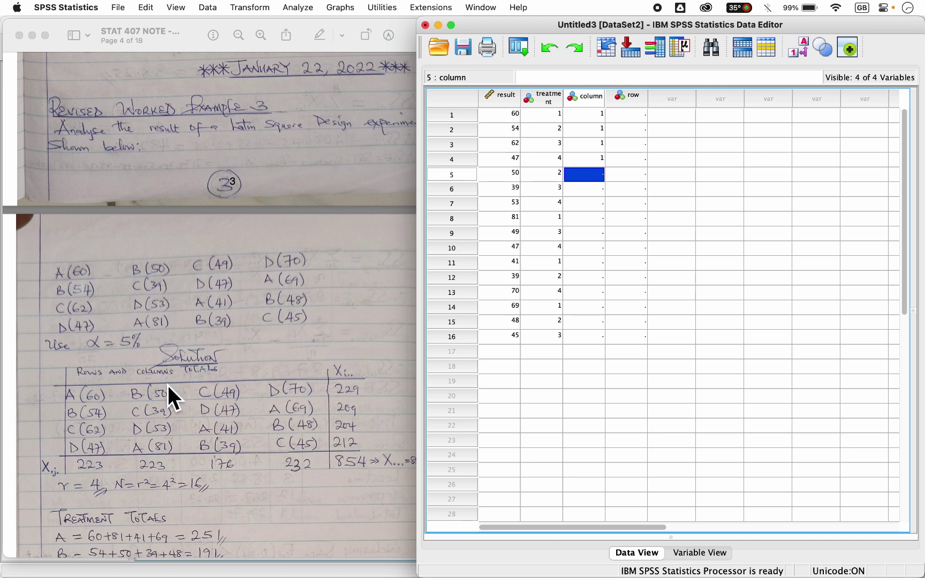
pyautogui.write('2')
pyautogui.press('Return')
pyautogui.write('2')
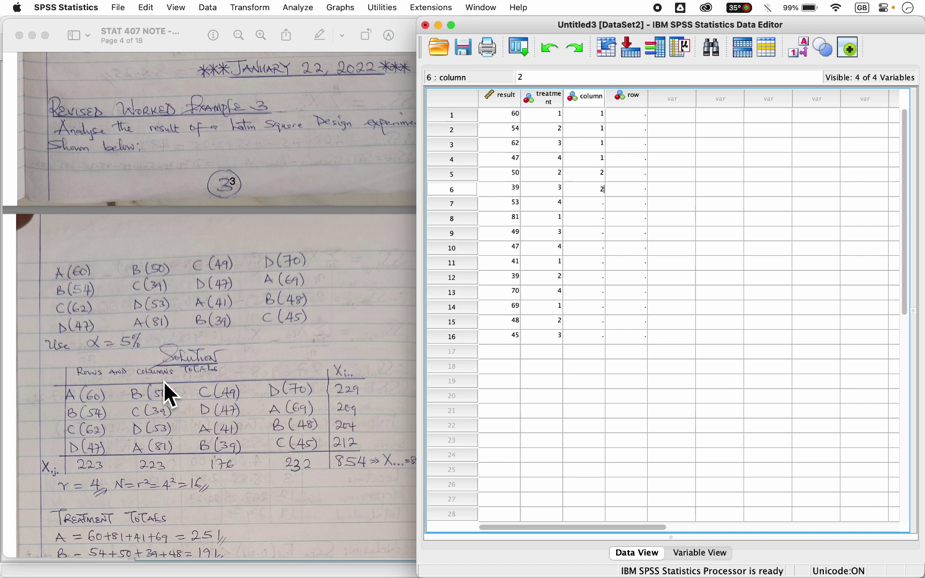
pyautogui.press('Return')
pyautogui.write('2')
pyautogui.press('Return')
pyautogui.write('2')
pyautogui.press('Return')
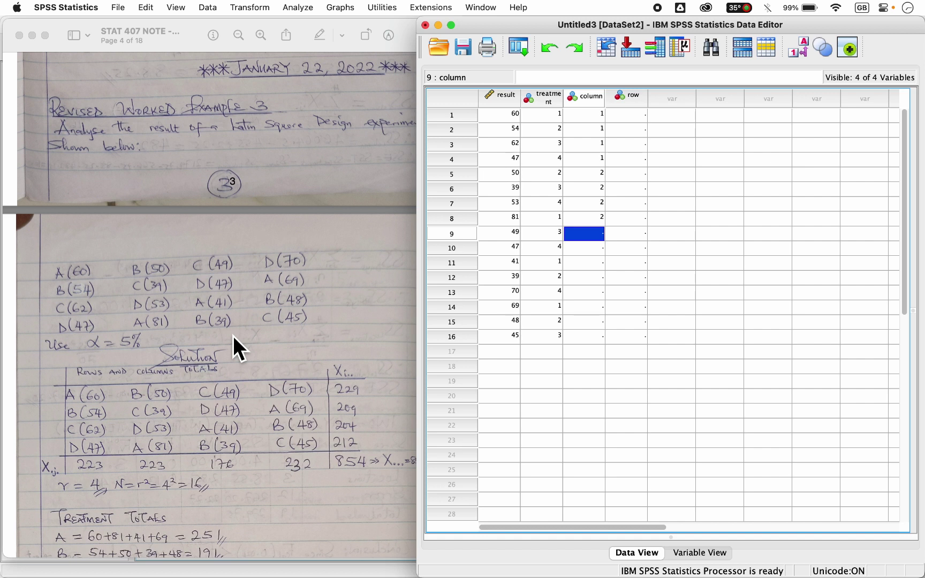
# Enter column code 3 for cases 9–12 and 4 for cases 13–16
pyautogui.write('3')
pyautogui.press('Return')
pyautogui.write('3')
pyautogui.press('Return')
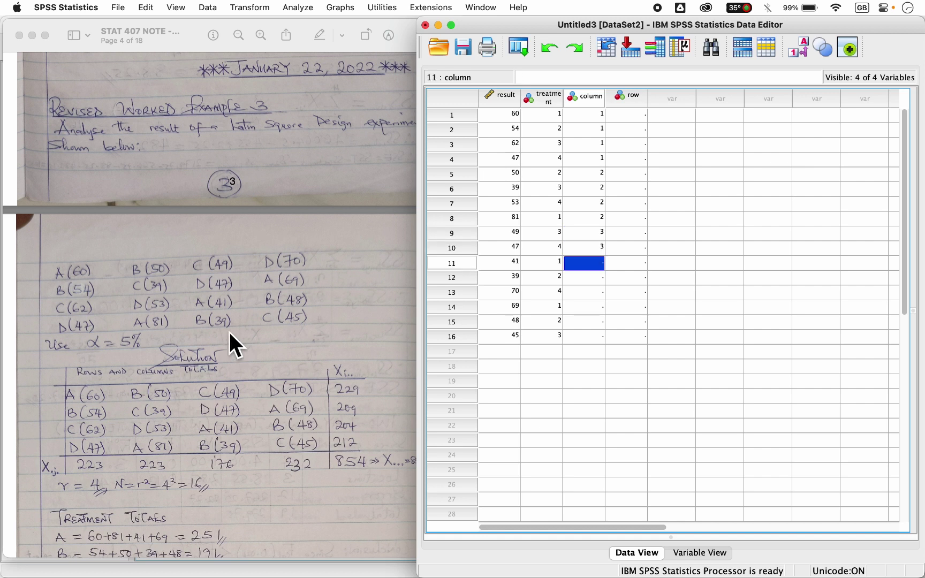
pyautogui.write('3')
pyautogui.press('Return')
pyautogui.write('3')
pyautogui.press('Return')
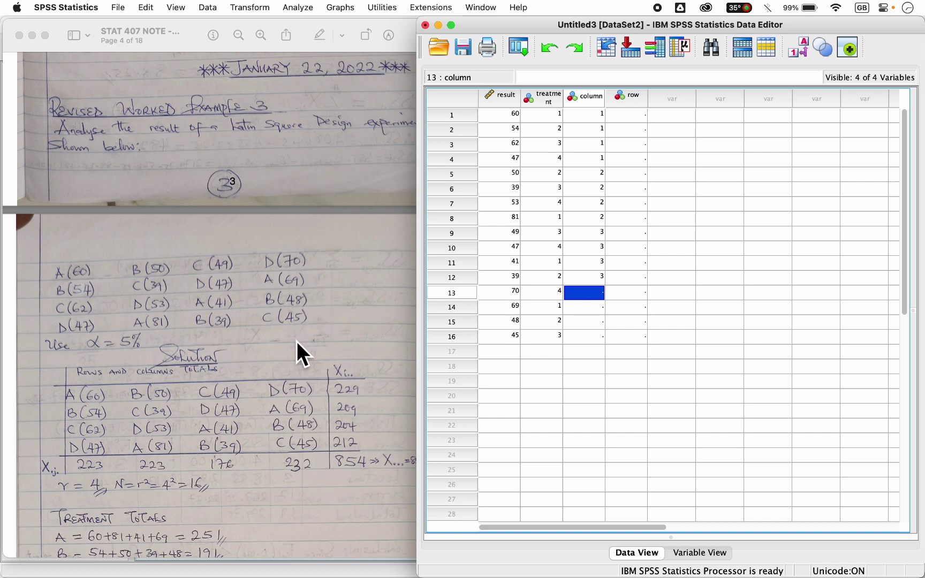
pyautogui.write('4')
pyautogui.press('Return')
pyautogui.write('4')
pyautogui.press('Return')
pyautogui.write('4')
pyautogui.press('Return')
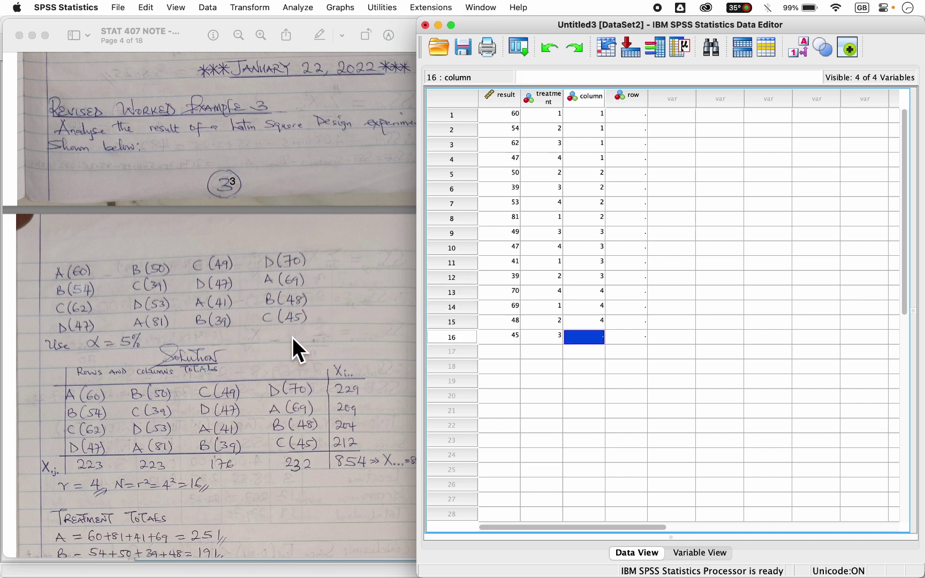
pyautogui.write('4')
pyautogui.press('Return')
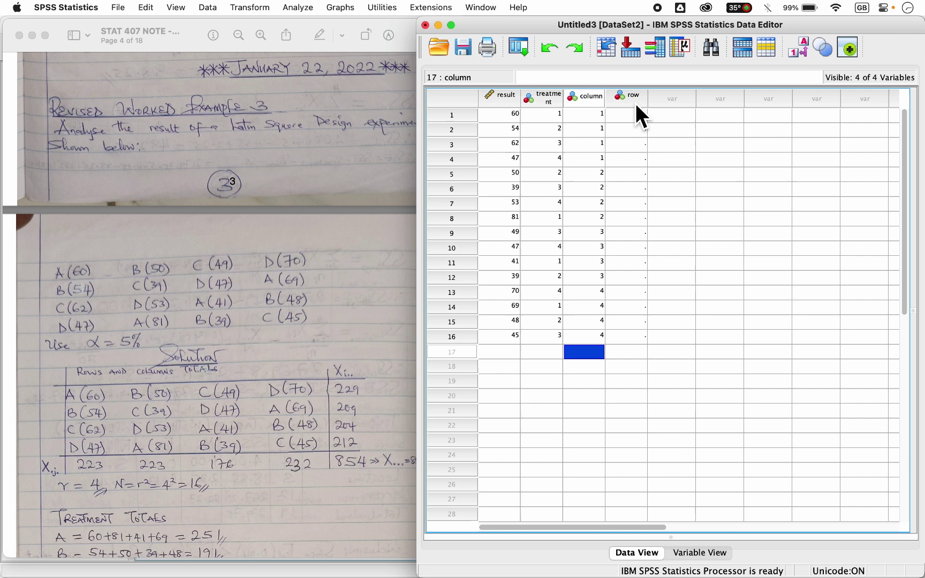
# Enter row codes 1, 2, 3, 4 twice for cases 1–8
pyautogui.click(629, 115)
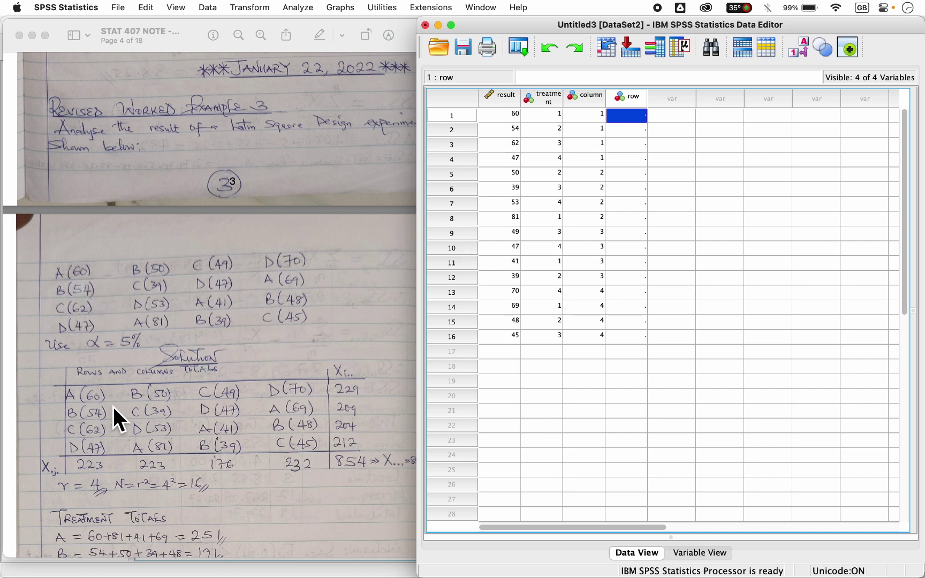
pyautogui.write('1')
pyautogui.press('Return')
pyautogui.write('1 ')
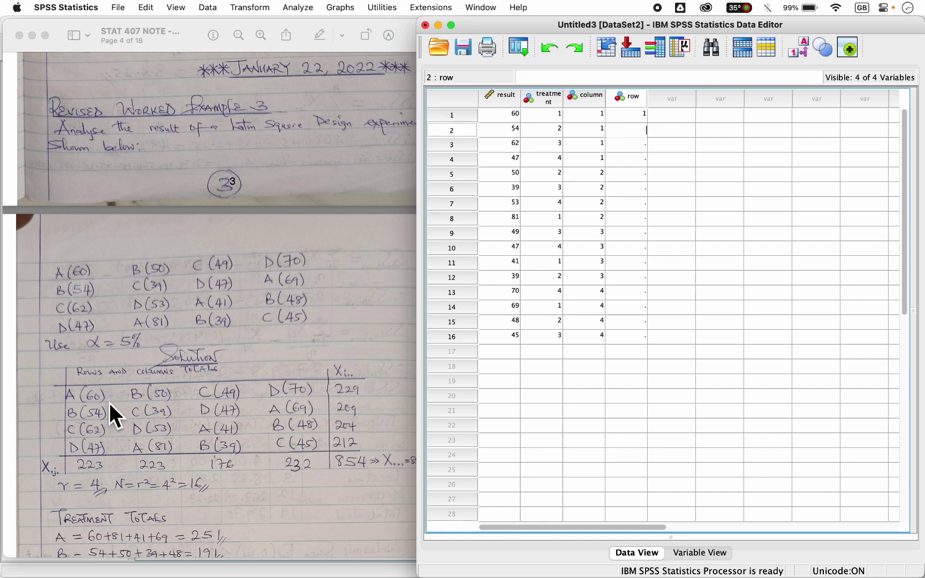
pyautogui.write('2')
pyautogui.press('Return')
pyautogui.write('3')
pyautogui.press('Return')
pyautogui.write('4')
pyautogui.press('Return')
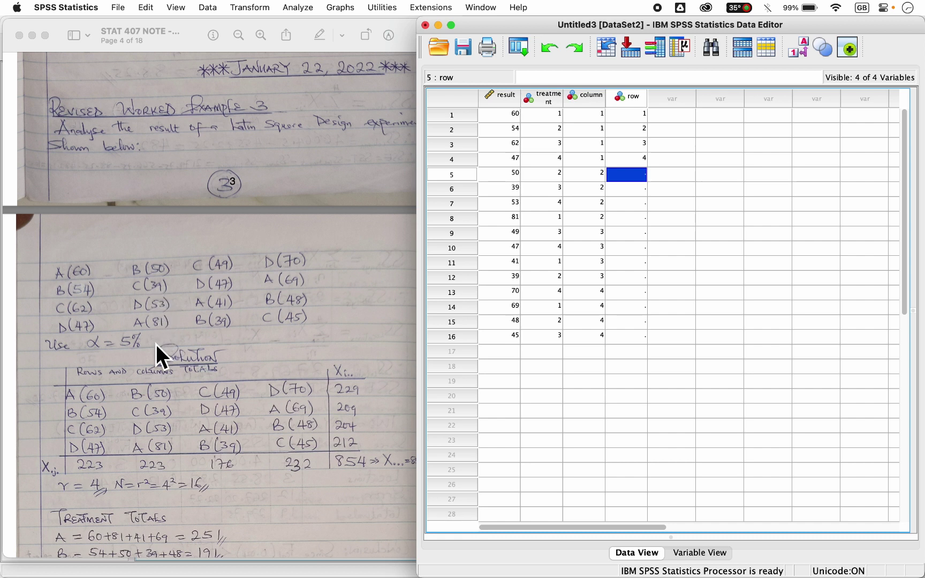
pyautogui.write('1')
pyautogui.press('Return')
pyautogui.write('2')
pyautogui.press('Return')
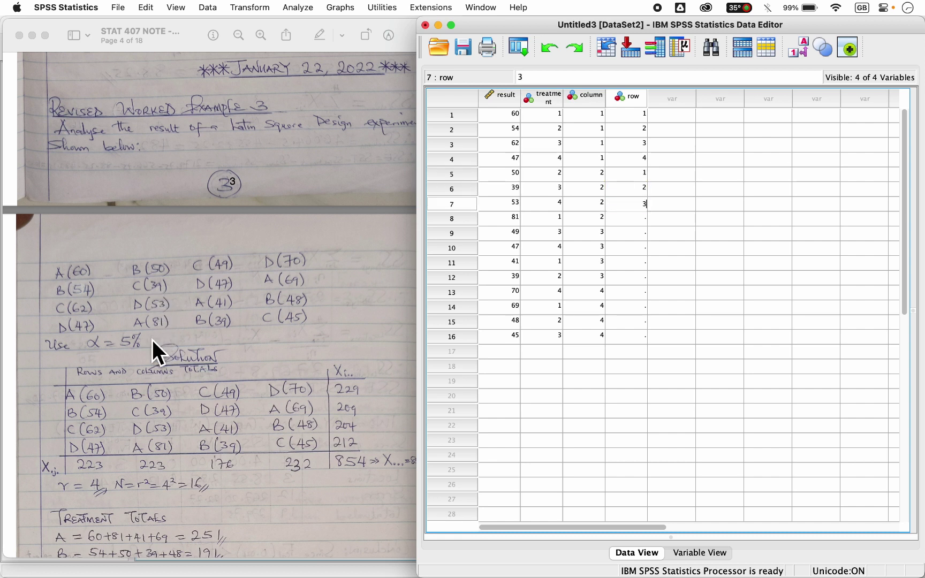
pyautogui.write('3')
pyautogui.press('Return')
pyautogui.write('4')
pyautogui.press('Return')
# Enter row codes 1, 2, 3, 4 twice for cases 9–16
pyautogui.write('1')
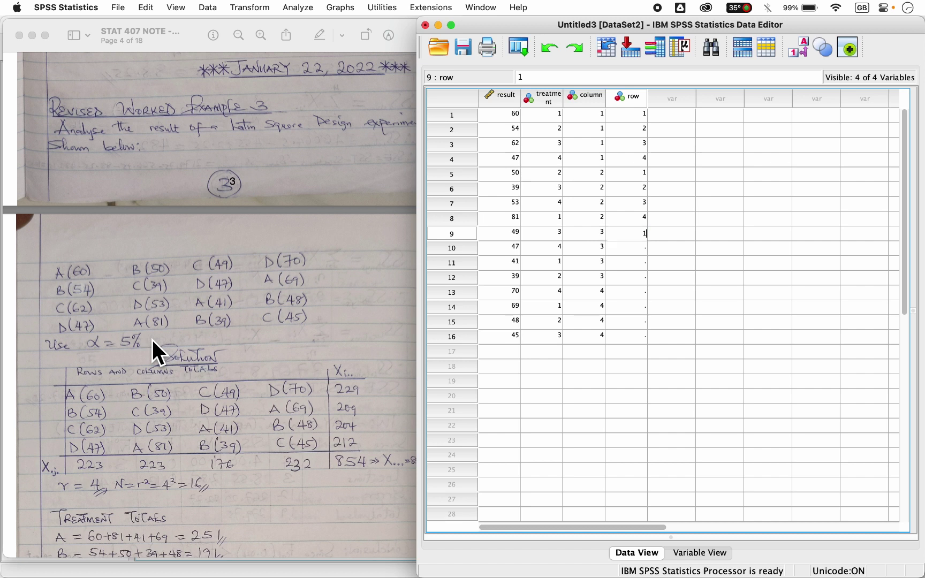
pyautogui.press('Return')
pyautogui.write('2')
pyautogui.press('Return')
pyautogui.write('3')
pyautogui.press('Return')
pyautogui.write('4')
pyautogui.press('Return')
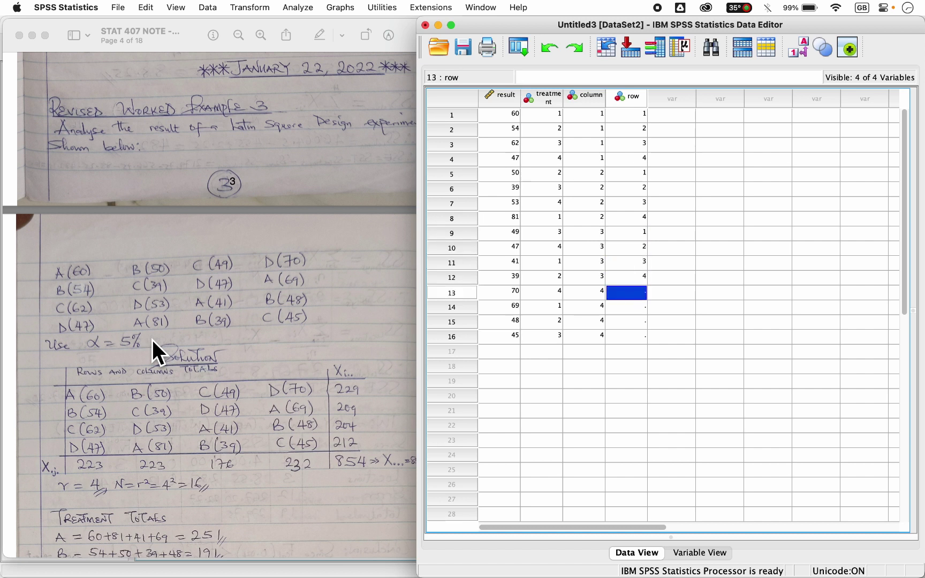
pyautogui.write('1')
pyautogui.press('Return')
pyautogui.write('2')
pyautogui.press('Return')
pyautogui.write('3')
pyautogui.press('Return')
pyautogui.write('4')
pyautogui.press('Return')
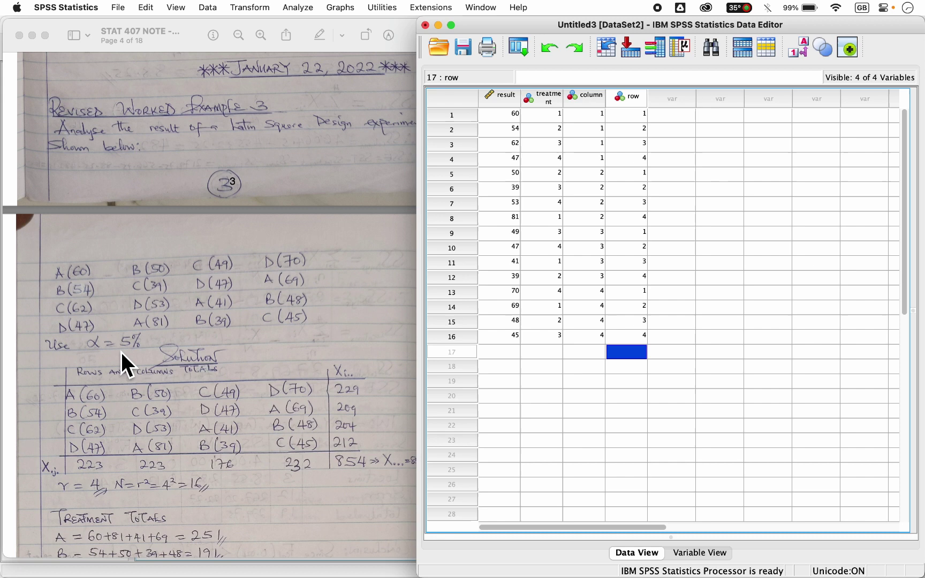
# Maximise the Data Editor, open the Univariate GLM dialog, and make result the dependent variable
pyautogui.click(452, 26)
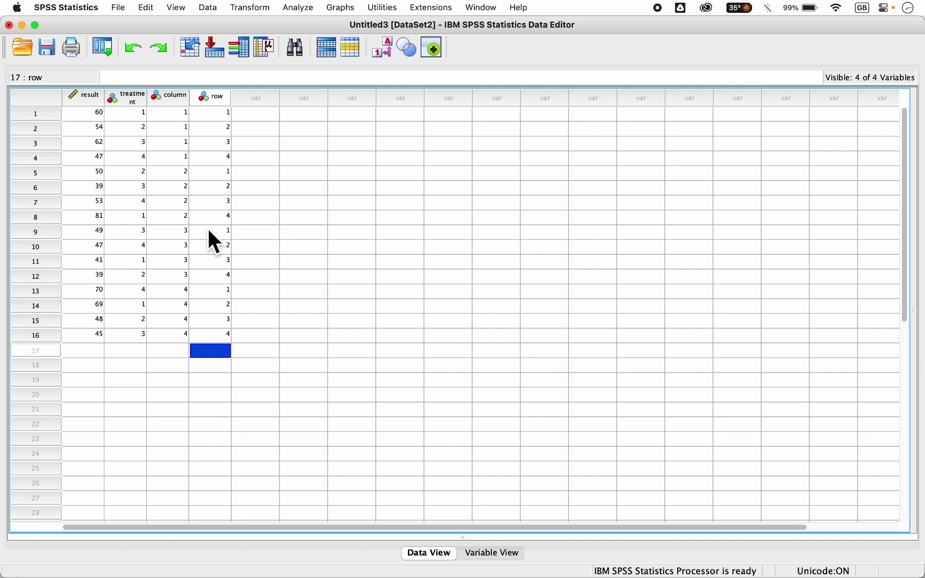
pyautogui.click(306, 10)
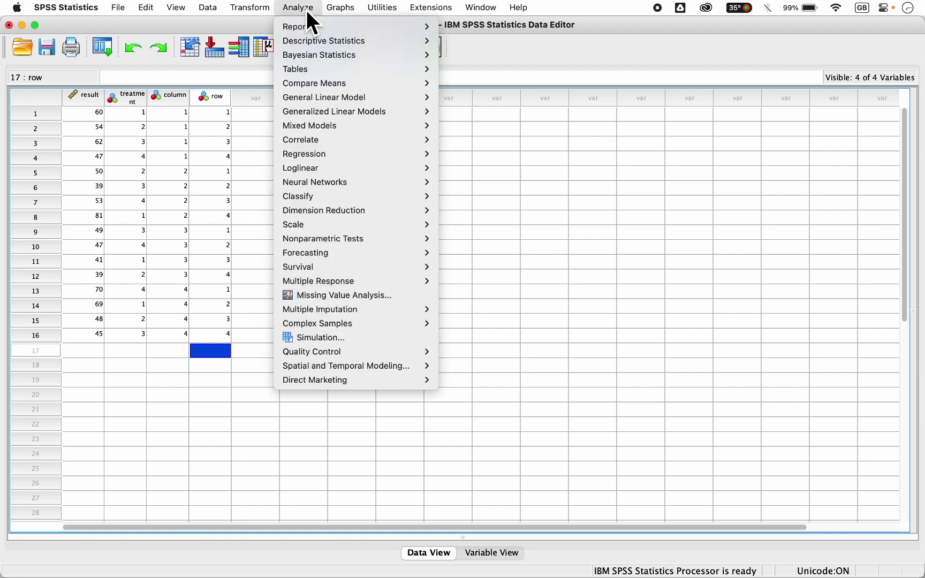
pyautogui.moveTo(340, 100)
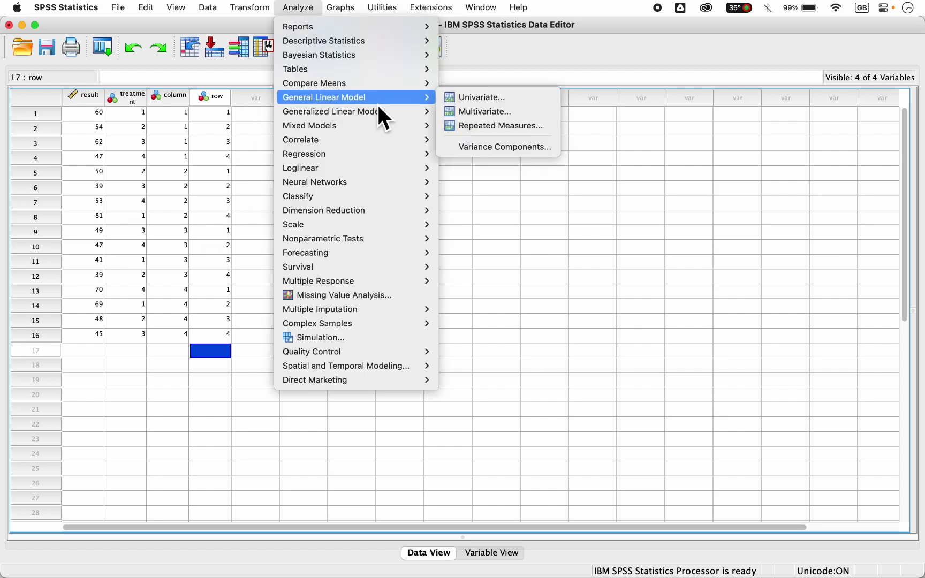
pyautogui.click(465, 99)
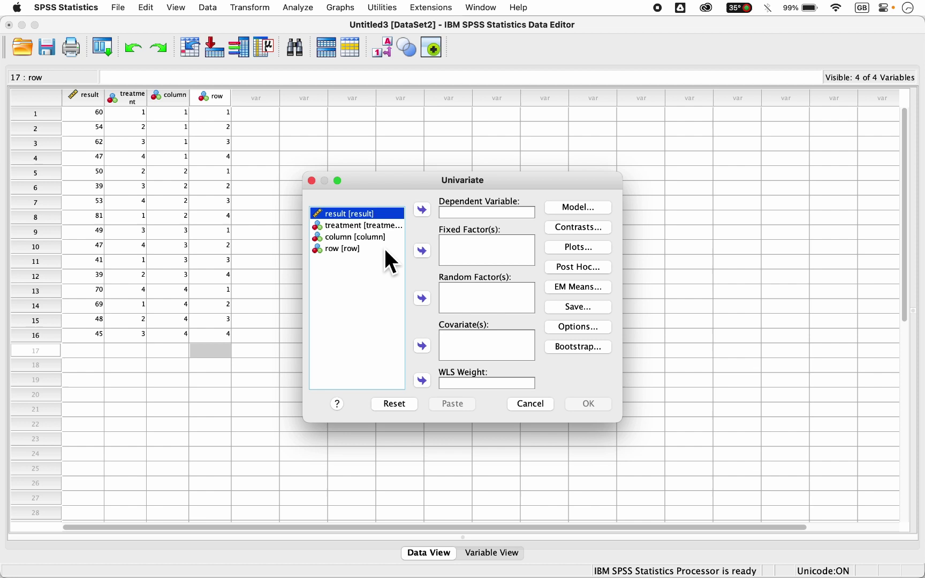
pyautogui.click(423, 214)
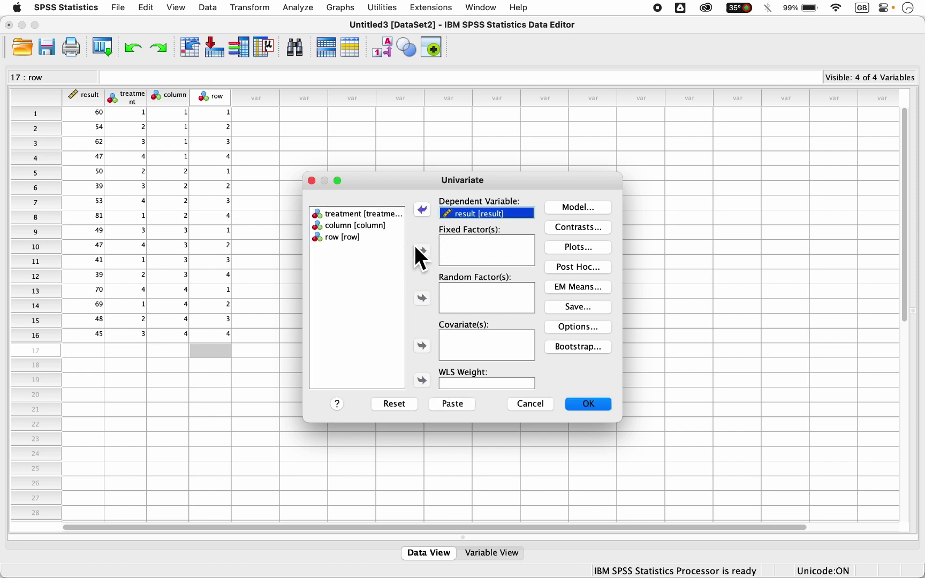
# Try moving treatment, column and row together into Fixed Factors, then move them back out
pyautogui.click(475, 248)
pyautogui.click(359, 216)
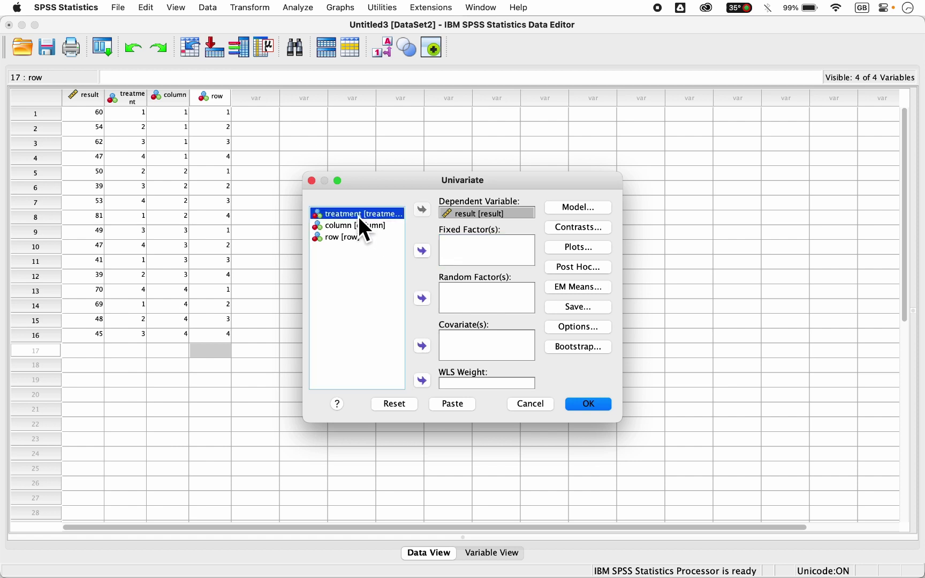
pyautogui.hotkey('shift', 'Down')
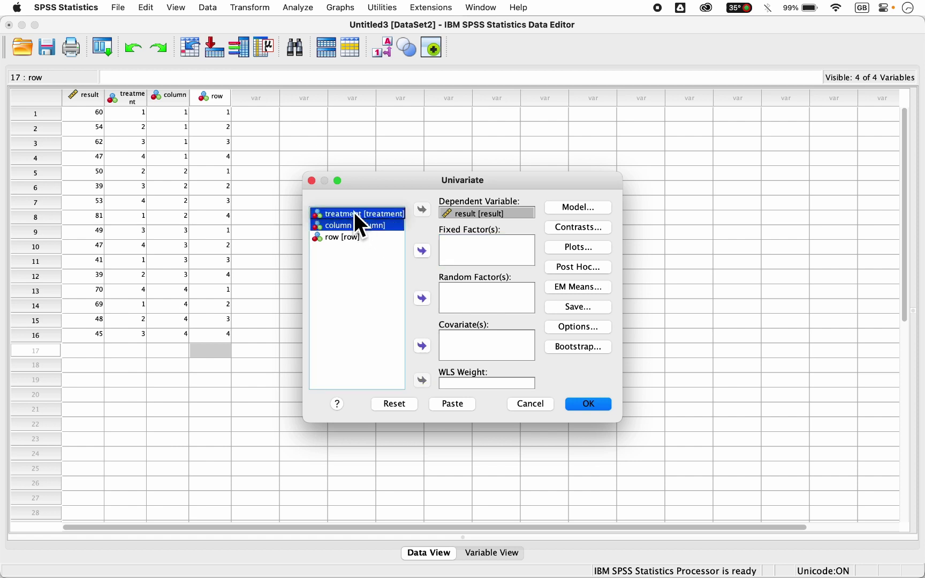
pyautogui.hotkey('shift', 'Down')
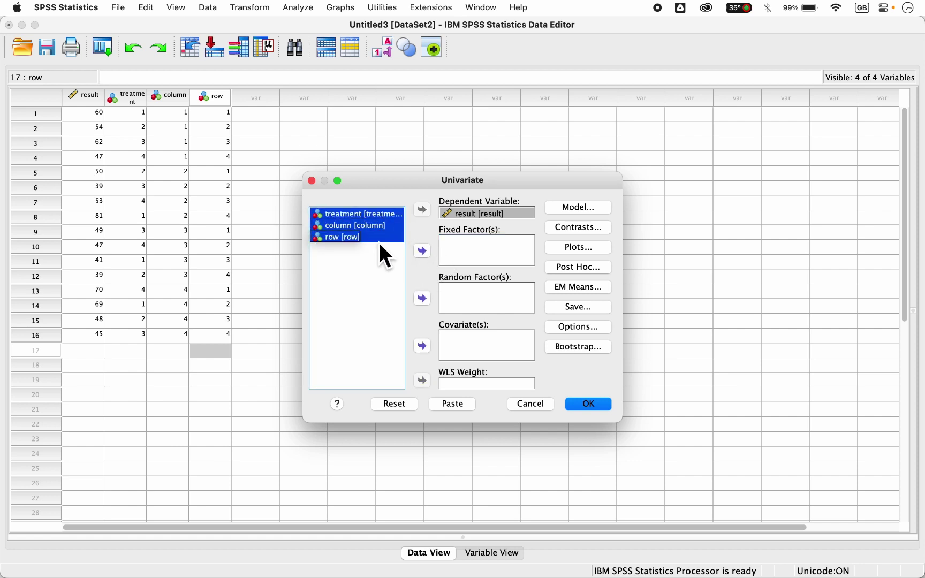
pyautogui.click(423, 251)
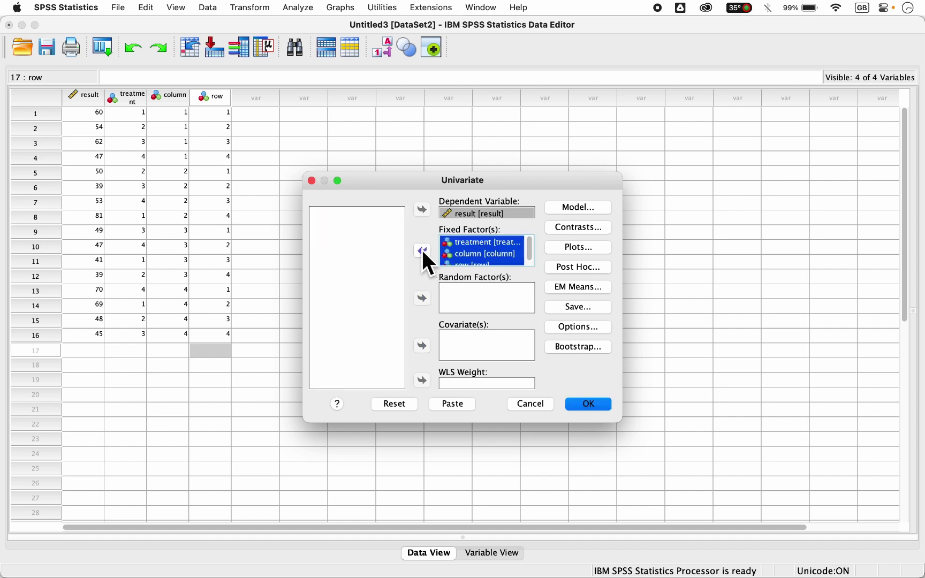
pyautogui.click(481, 248)
pyautogui.click(422, 251)
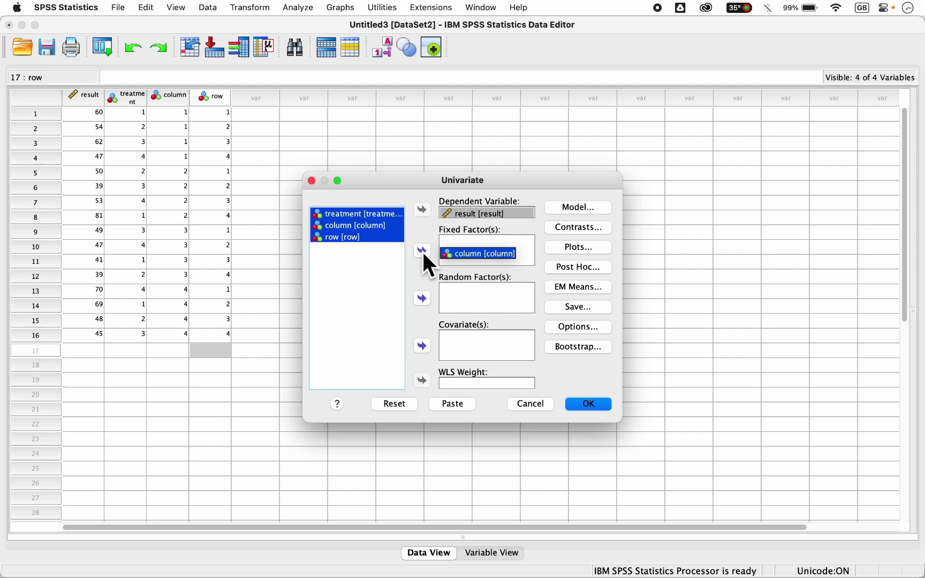
# Add treatment, column and row one at a time as fixed factors
pyautogui.click(391, 274)
pyautogui.click(374, 214)
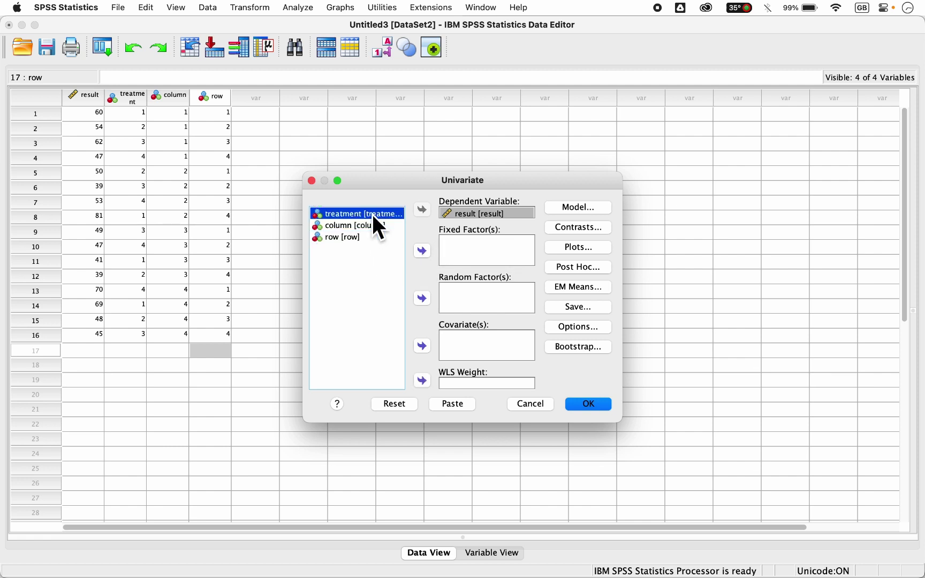
pyautogui.click(424, 250)
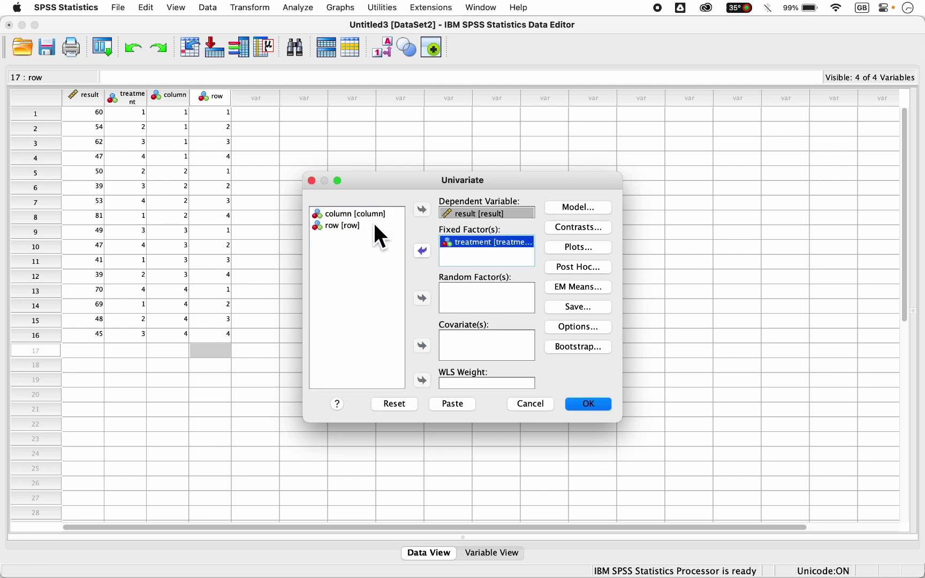
pyautogui.click(363, 216)
pyautogui.click(422, 251)
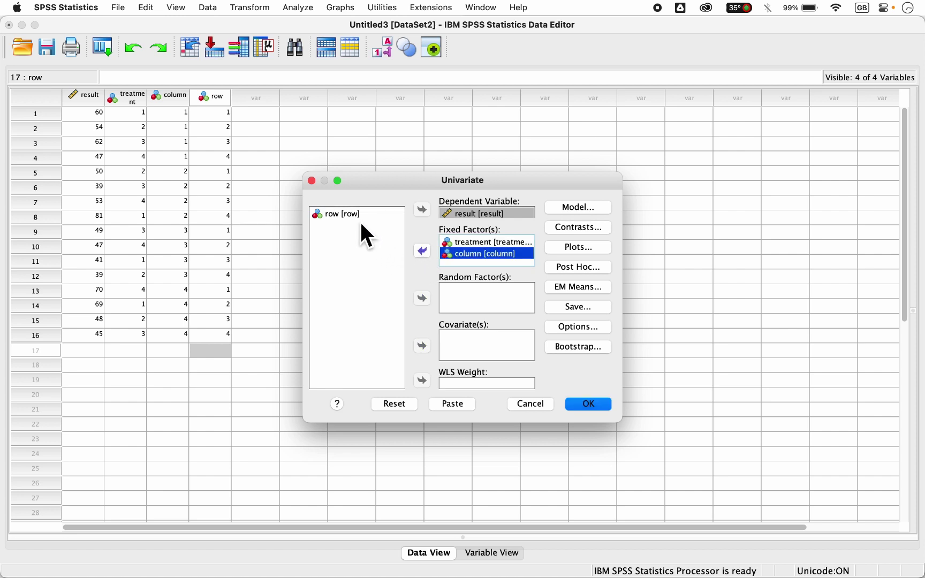
pyautogui.click(359, 220)
pyautogui.click(423, 251)
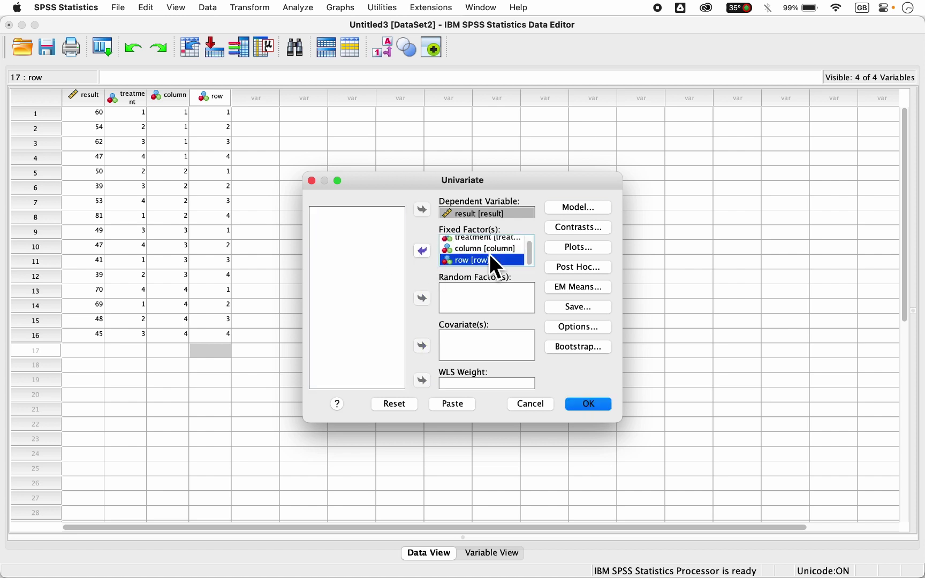
# In the Model settings, choose Build terms with Main effects as the term type
pyautogui.click(582, 209)
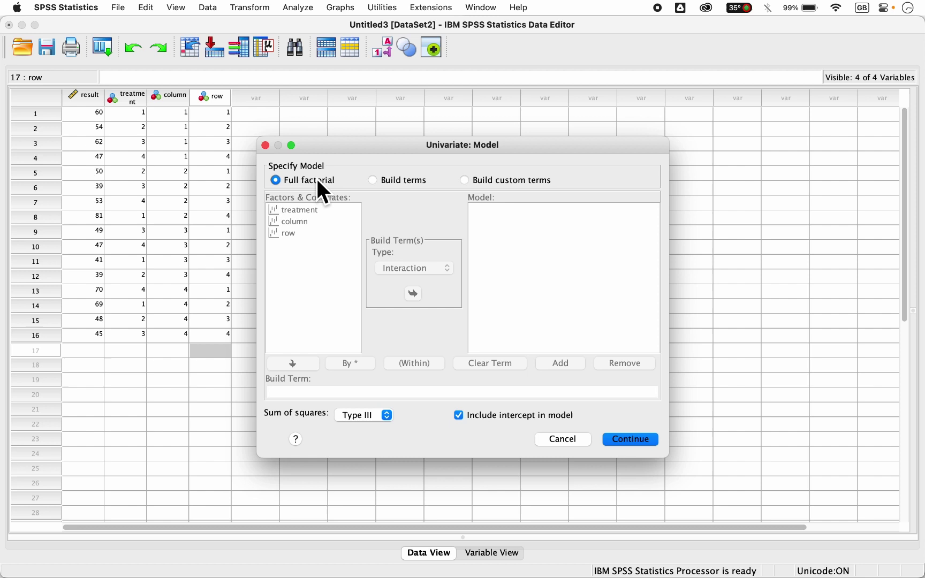
pyautogui.click(376, 183)
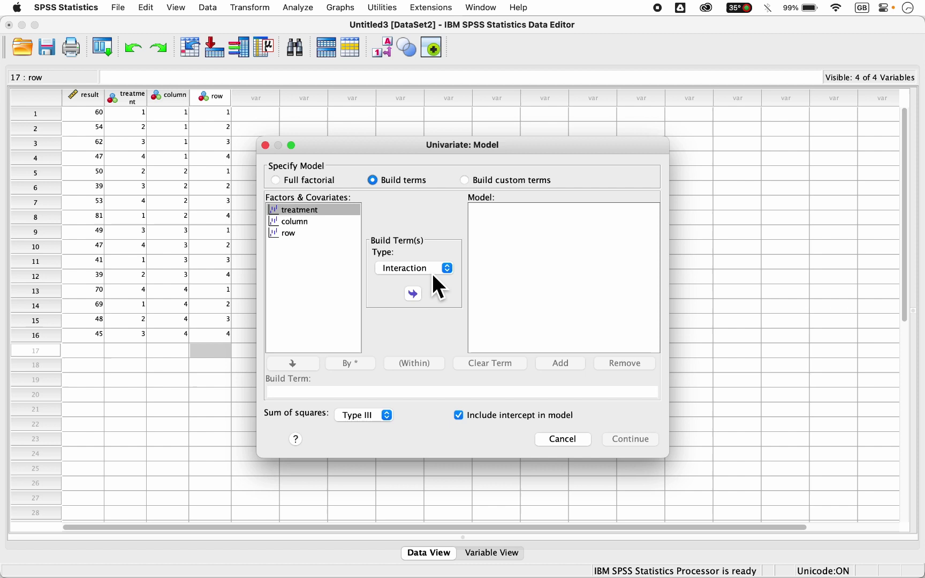
pyautogui.click(432, 269)
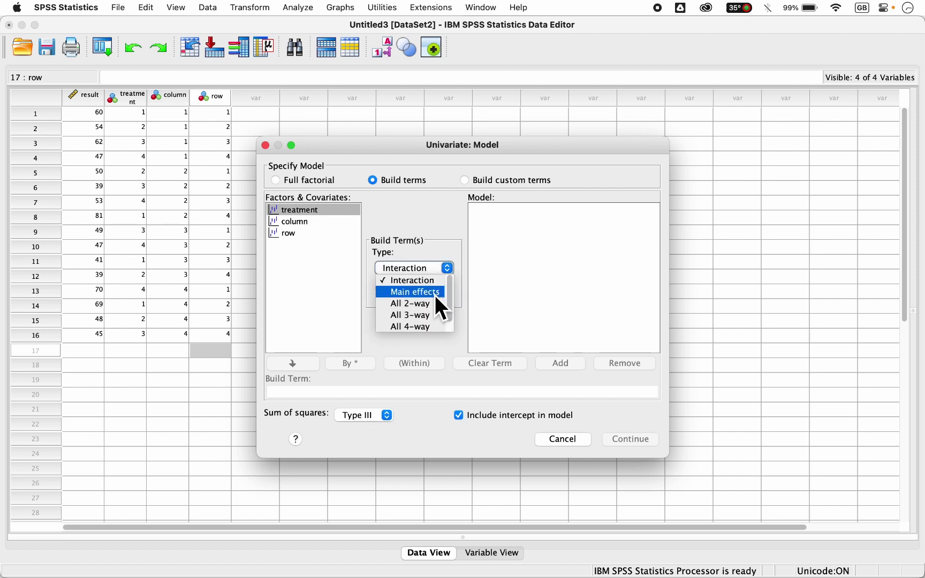
pyautogui.click(434, 295)
# Add treatment, column and row individually as model terms, then remove all three again
pyautogui.click(303, 221)
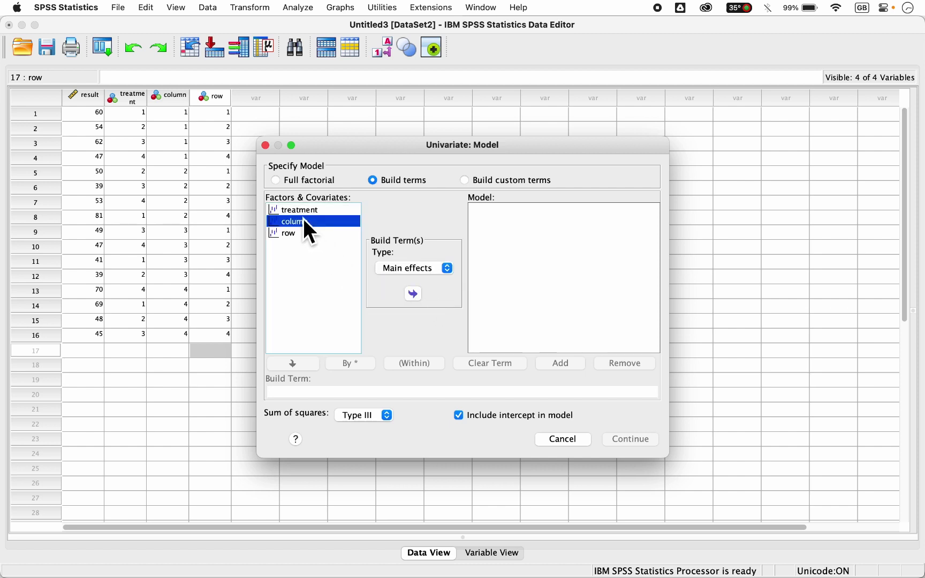
pyautogui.keyDown('super'); pyautogui.click(330, 213); pyautogui.keyUp('super')
pyautogui.click(327, 212)
pyautogui.click(414, 294)
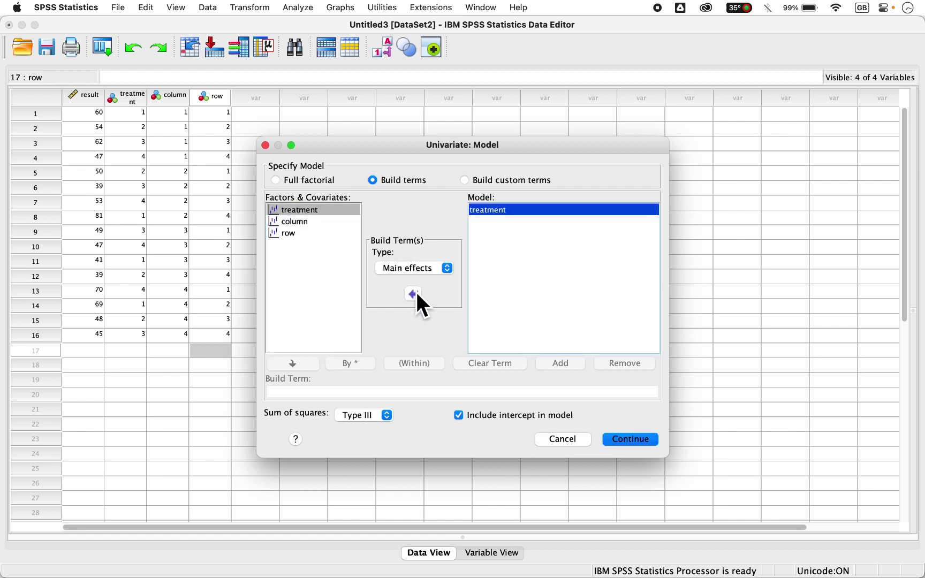
pyautogui.click(306, 221)
pyautogui.click(412, 294)
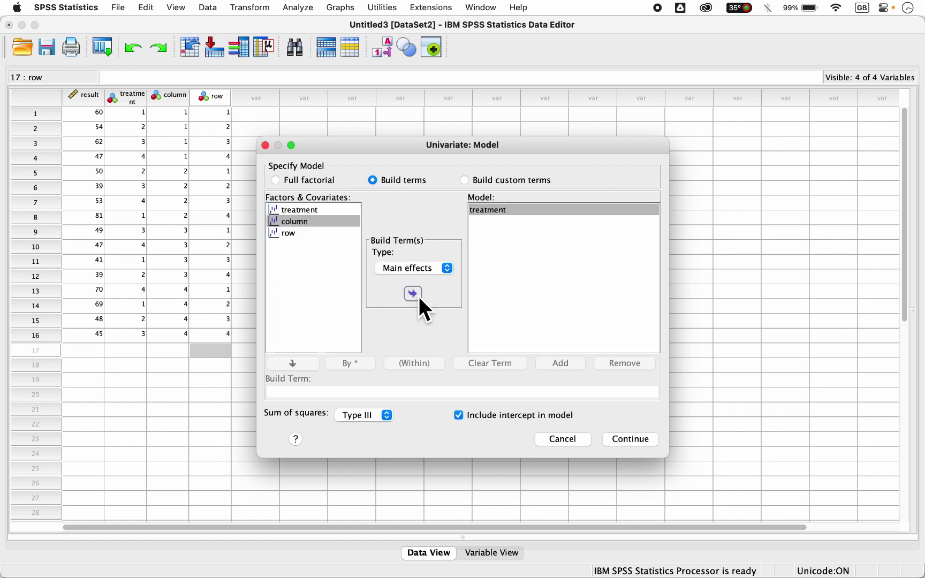
pyautogui.click(295, 234)
pyautogui.click(413, 294)
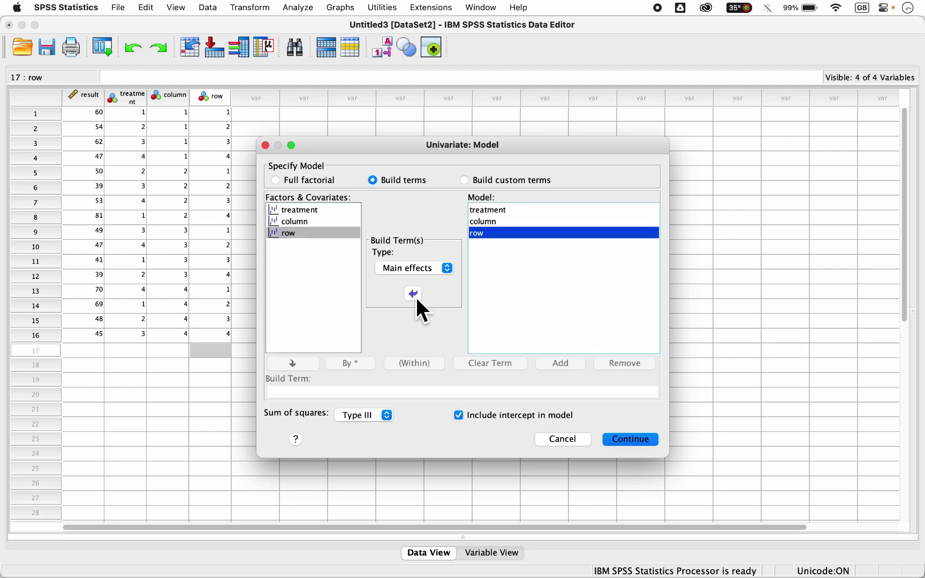
pyautogui.press('super+a')
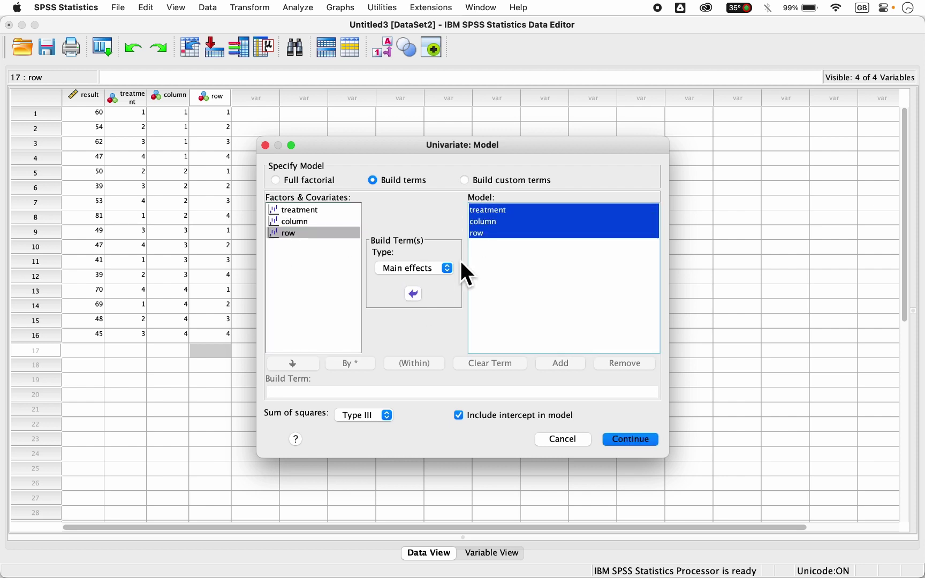
pyautogui.click(413, 293)
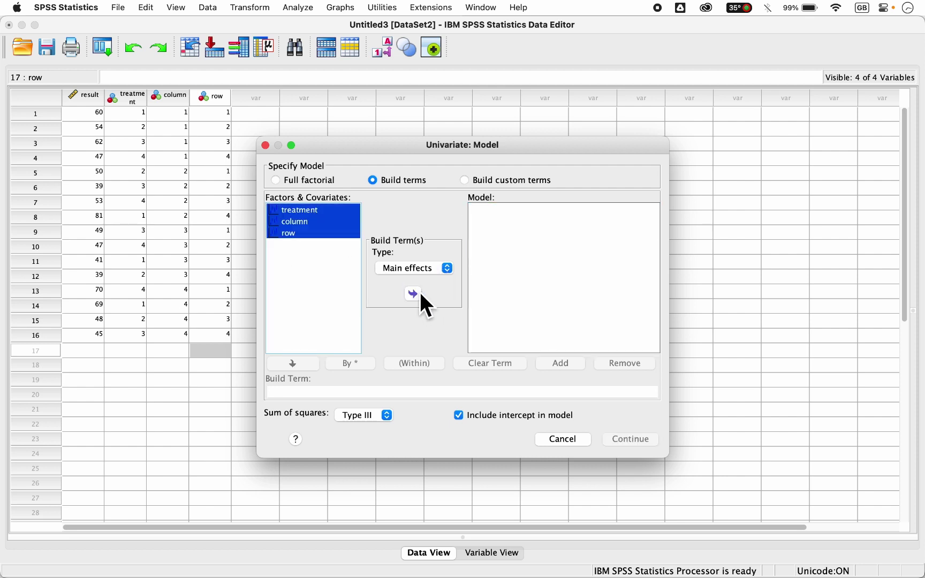
# Add row, column and treatment together as main-effect terms, check them, and confirm the model
pyautogui.click(319, 231)
pyautogui.keyDown('shift'); pyautogui.click(326, 210); pyautogui.keyUp('shift')
pyautogui.click(413, 293)
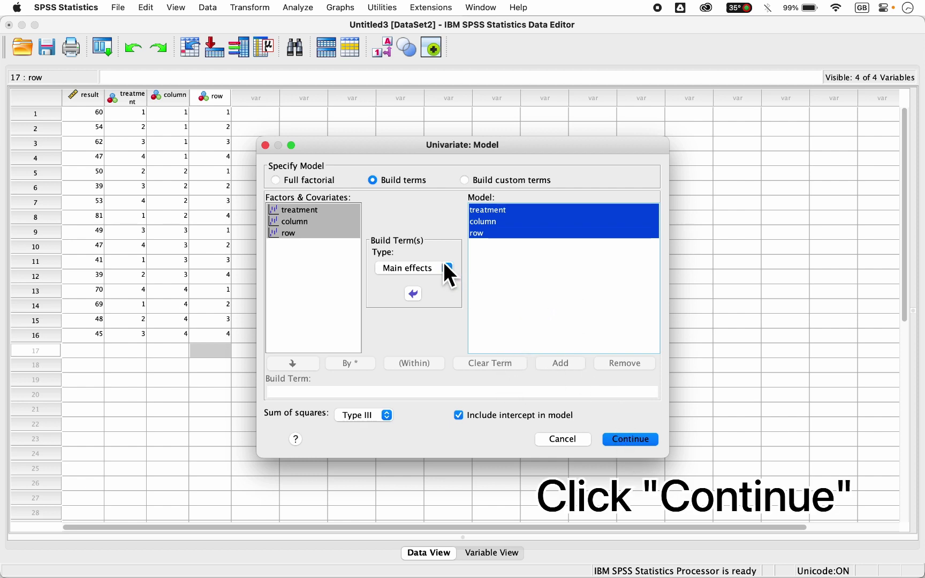
pyautogui.click(500, 212)
pyautogui.click(496, 223)
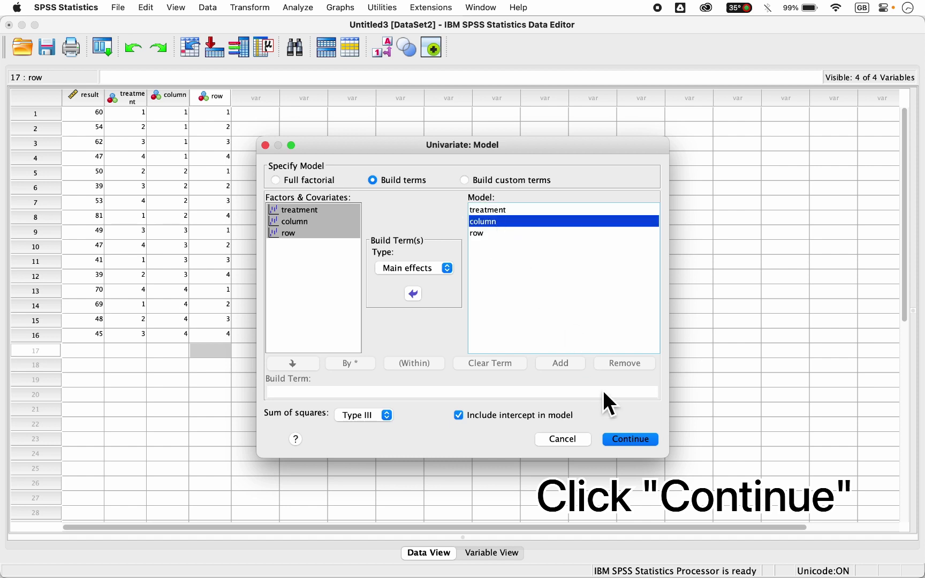
pyautogui.click(632, 442)
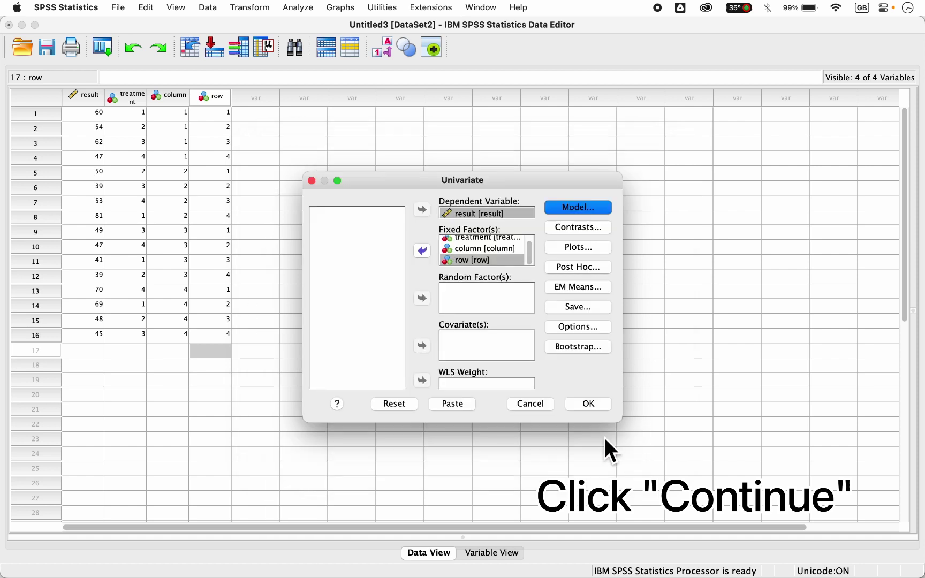
# Run the ANOVA and select the Tests of Between-Subjects Effects table (treatment F = 1.087, Sig. .423)
pyautogui.click(595, 407)
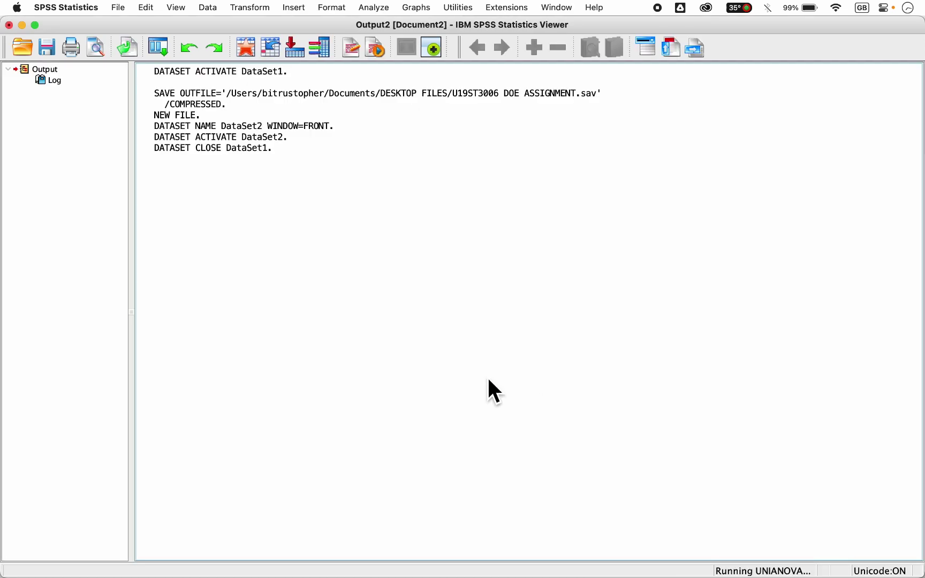
pyautogui.click(327, 438)
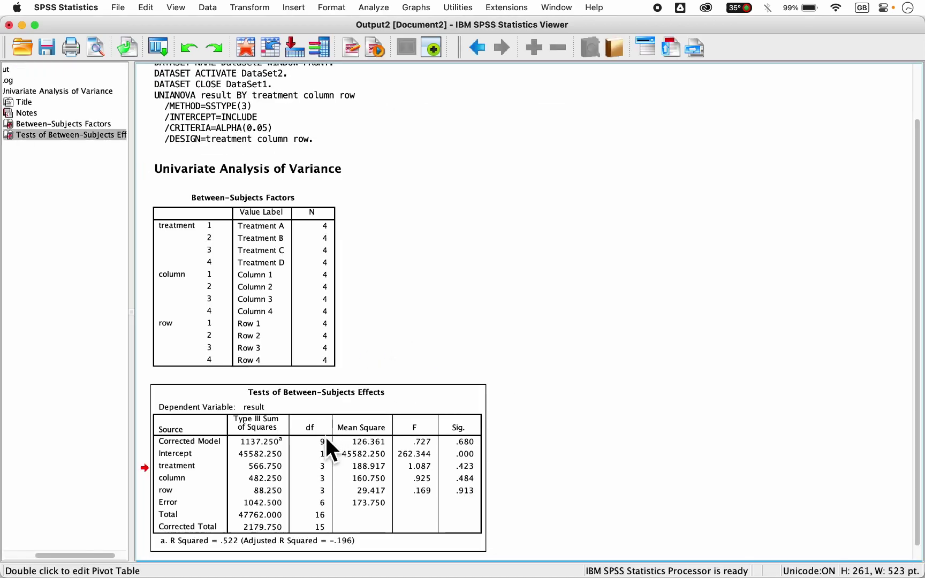
pyautogui.click(322, 439)
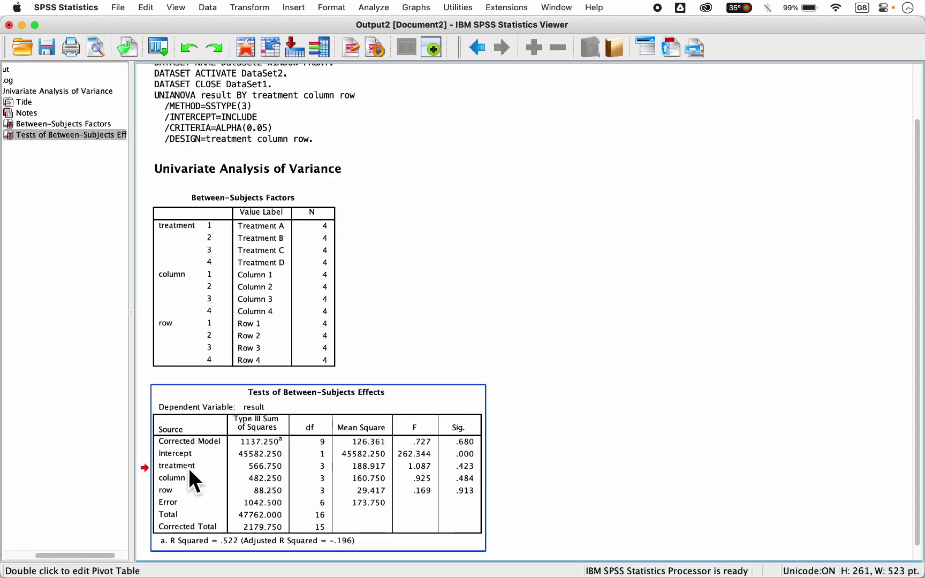